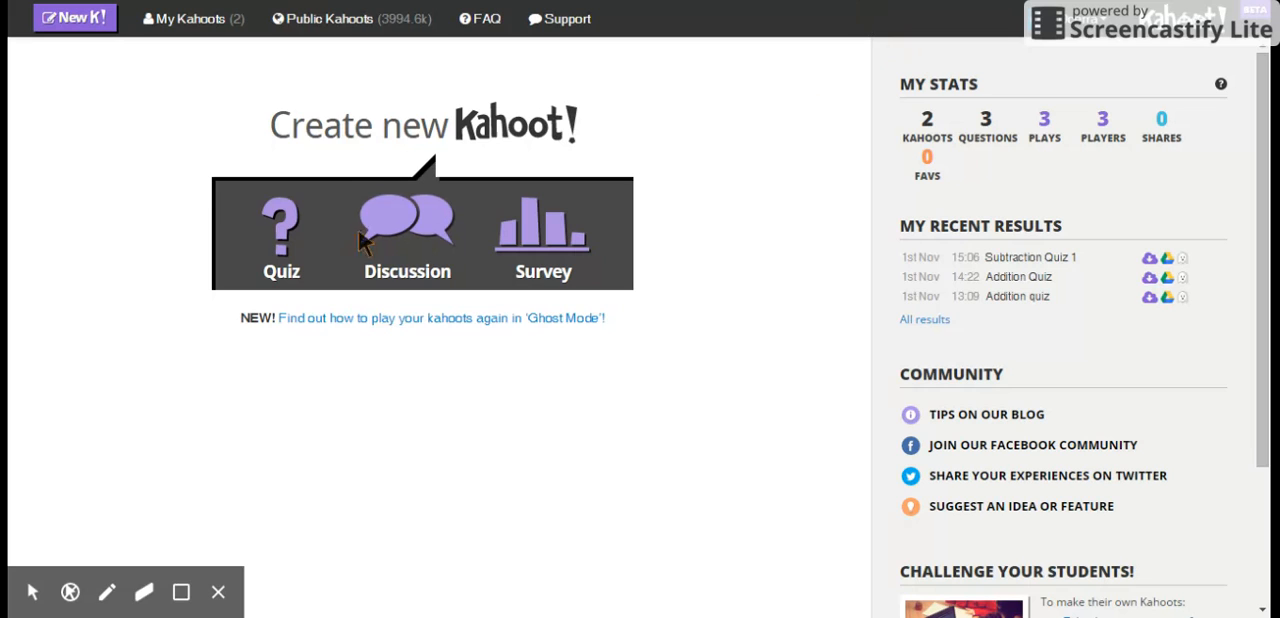
# - Create a new quiz named "Addition Quiz1"
pyautogui.click(283, 228)
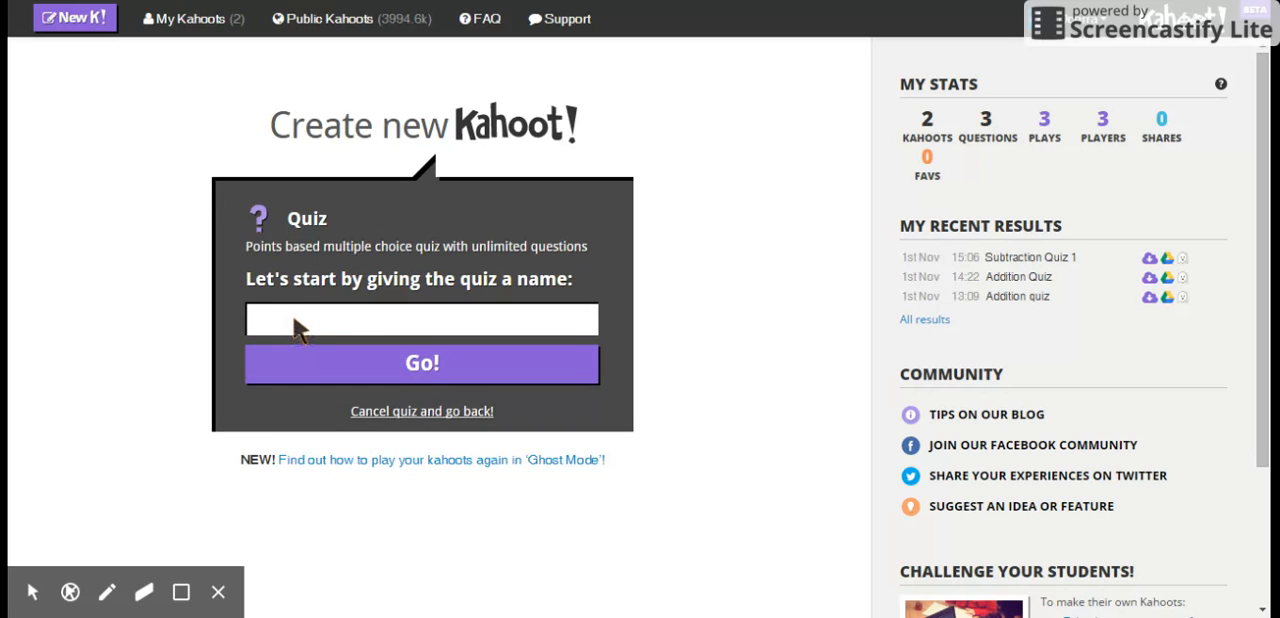
pyautogui.click(295, 318)
pyautogui.write('Addition Quiz 1')
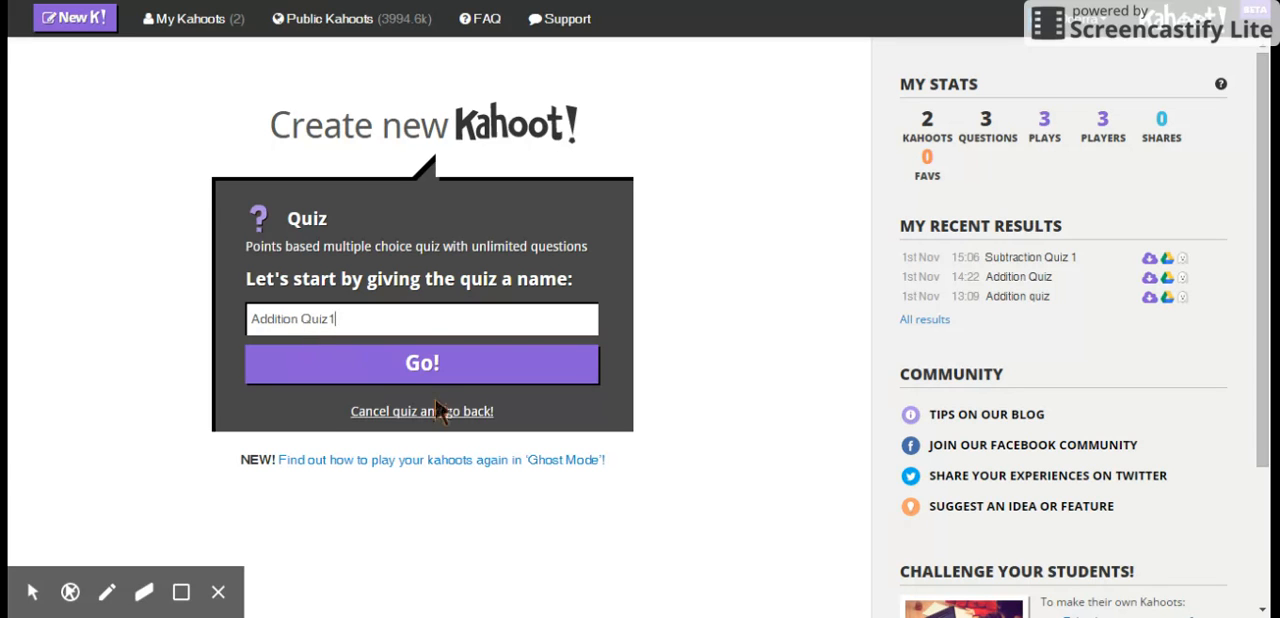
pyautogui.click(418, 365)
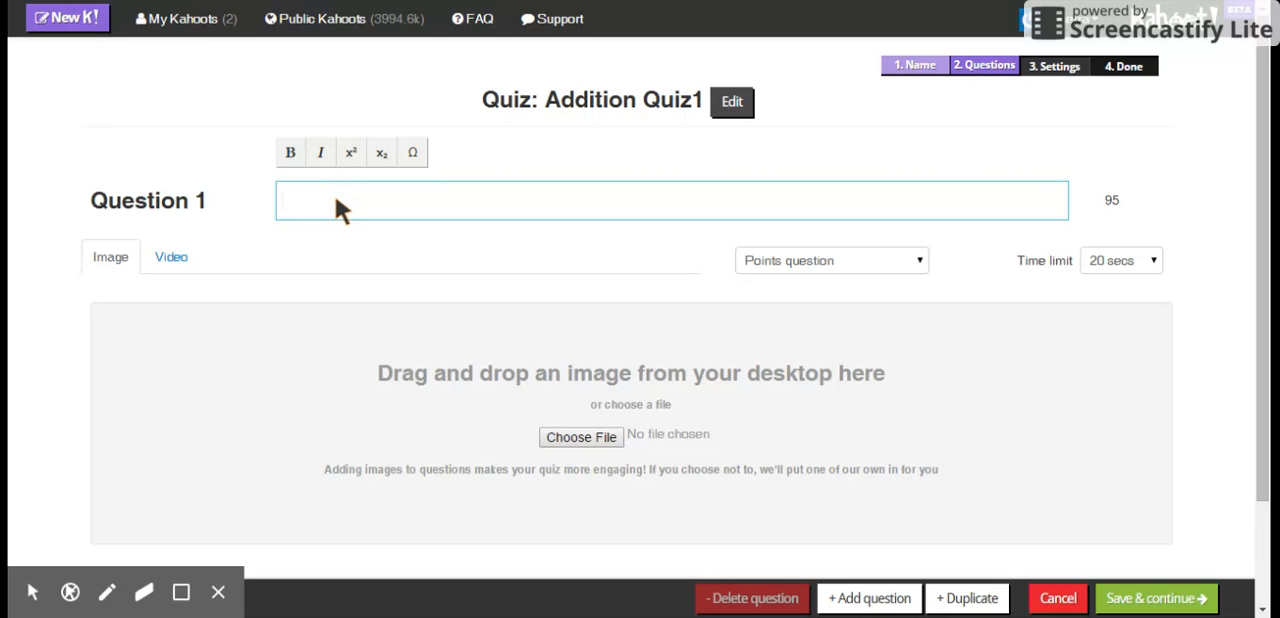
# - Enter "6 + 5 =" as question 1, keeping it a points question with a 20-second time limit
pyautogui.write('6 +')
pyautogui.write('5 =')
pyautogui.click(918, 260)
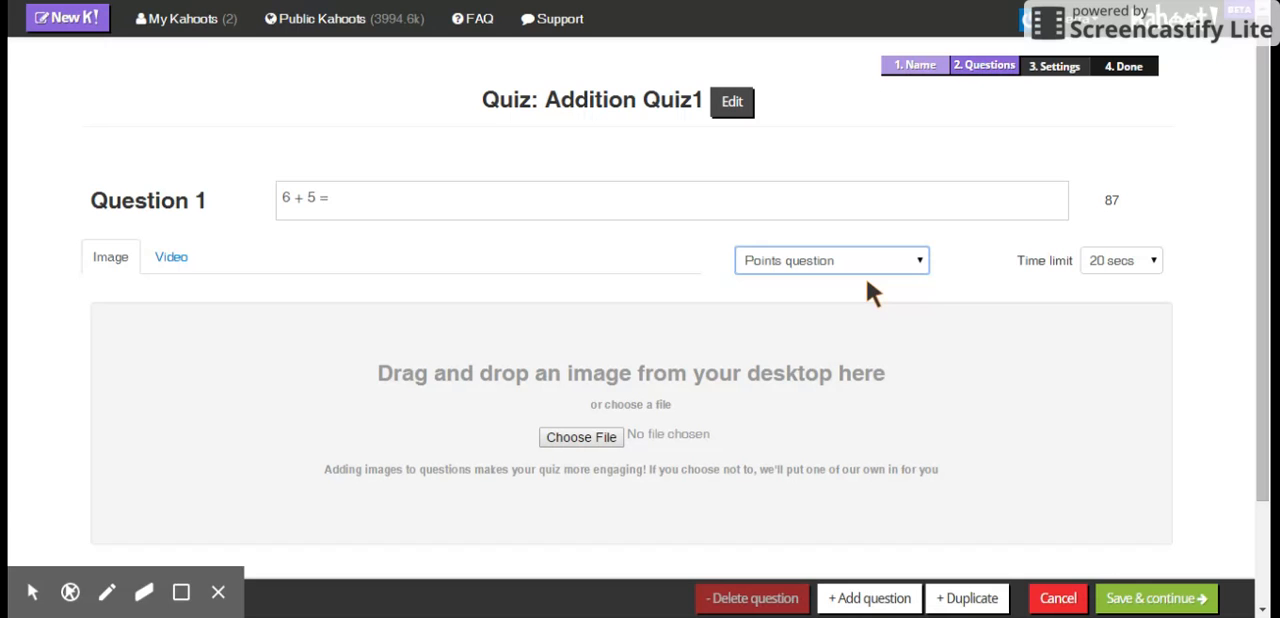
pyautogui.click(1153, 261)
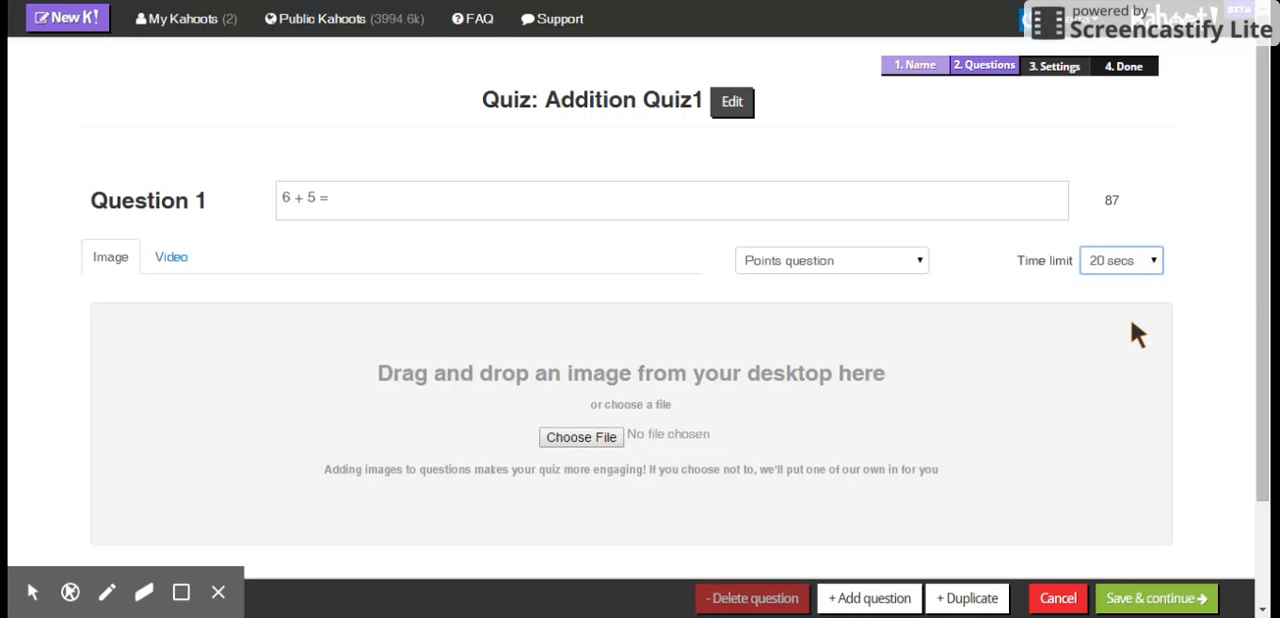
# - Give question 1 the answers 10, 1 and 11, and mark 11 as correct
pyautogui.moveTo(1262, 260); pyautogui.dragTo(1260, 396)
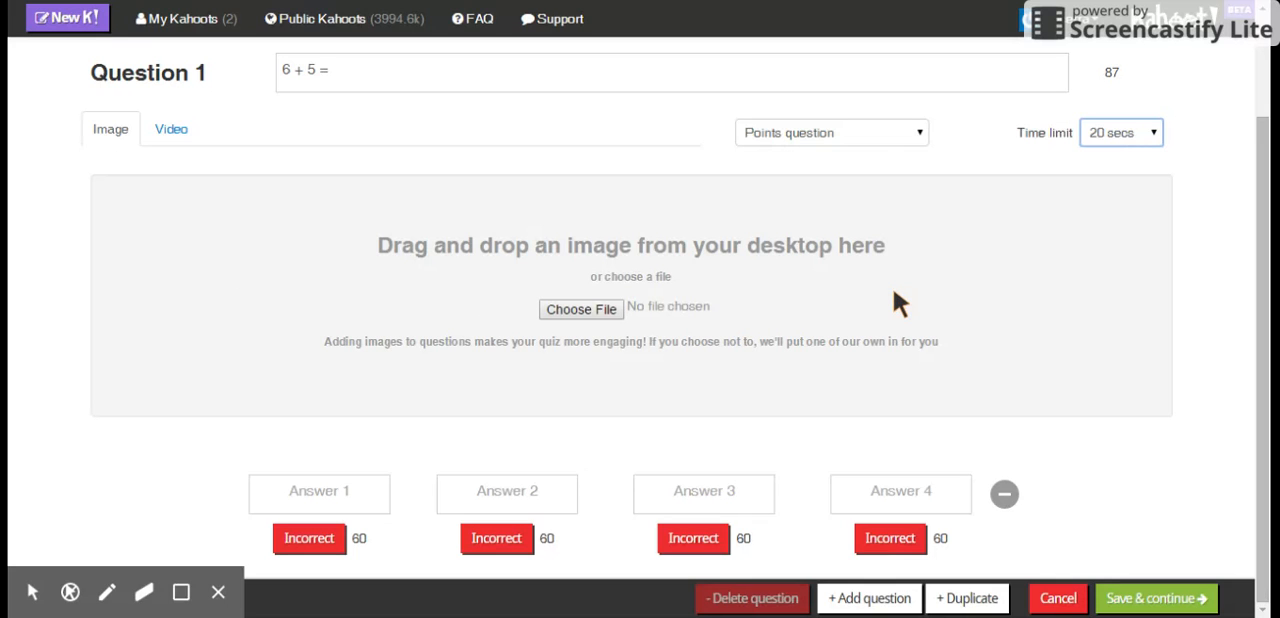
pyautogui.moveTo(1262, 350); pyautogui.dragTo(1262, 414)
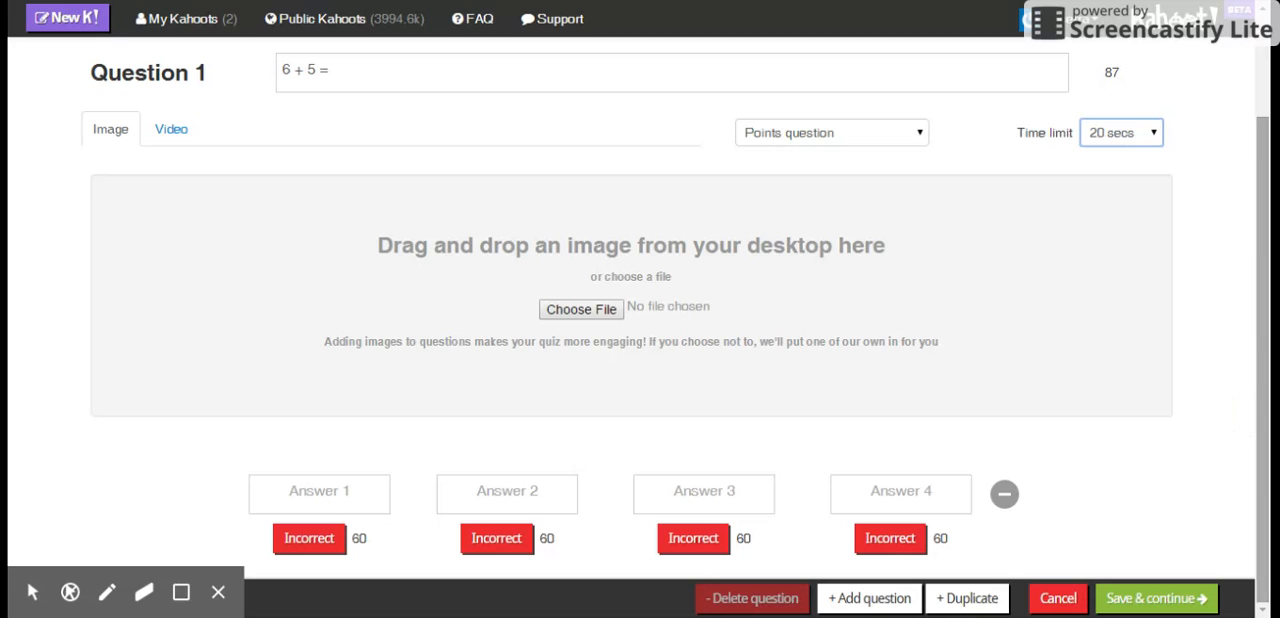
pyautogui.click(330, 492)
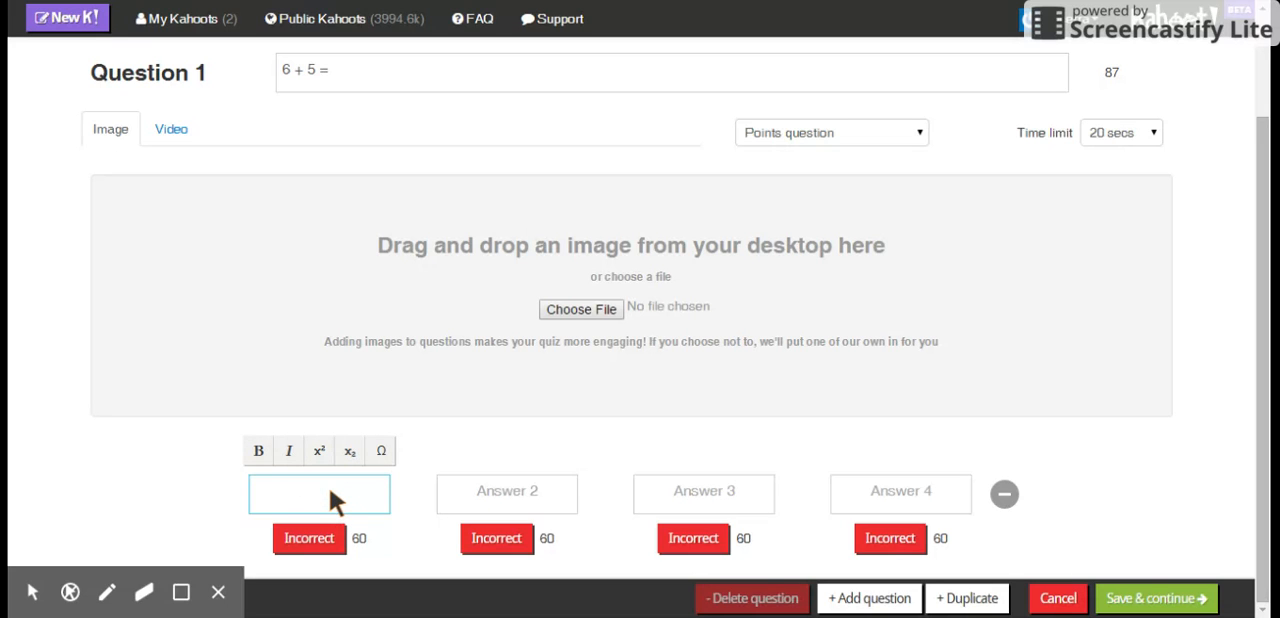
pyautogui.write('10')
pyautogui.press('Tab')
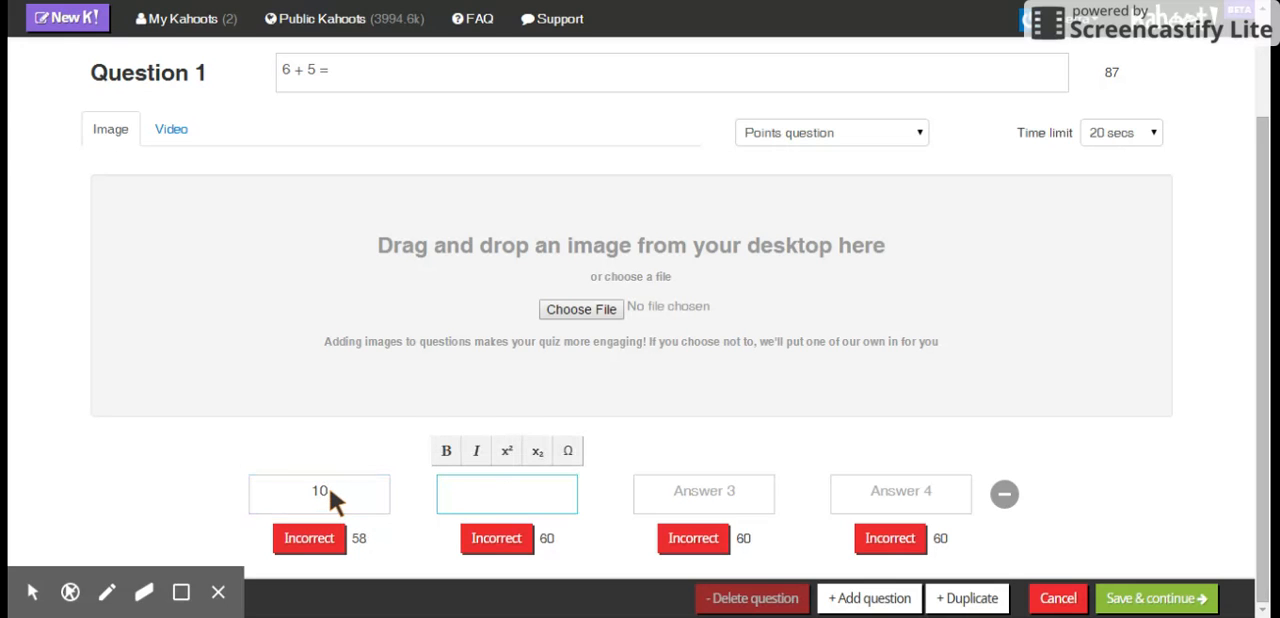
pyautogui.write('1')
pyautogui.press('Tab')
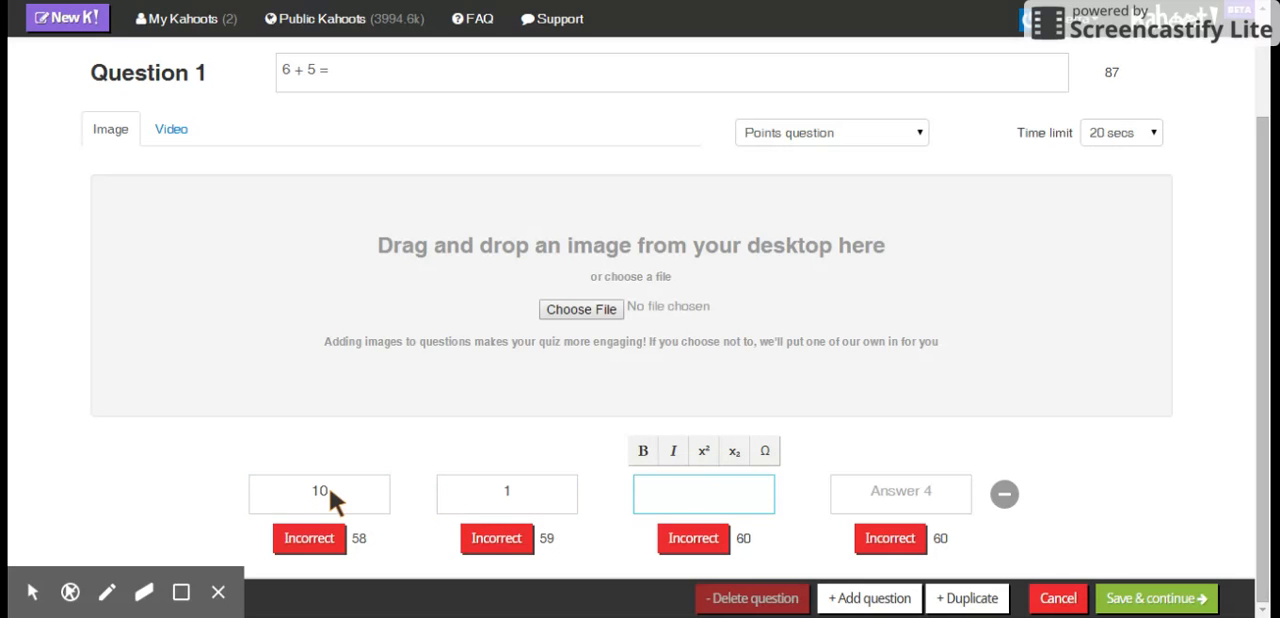
pyautogui.write('11')
pyautogui.click(695, 543)
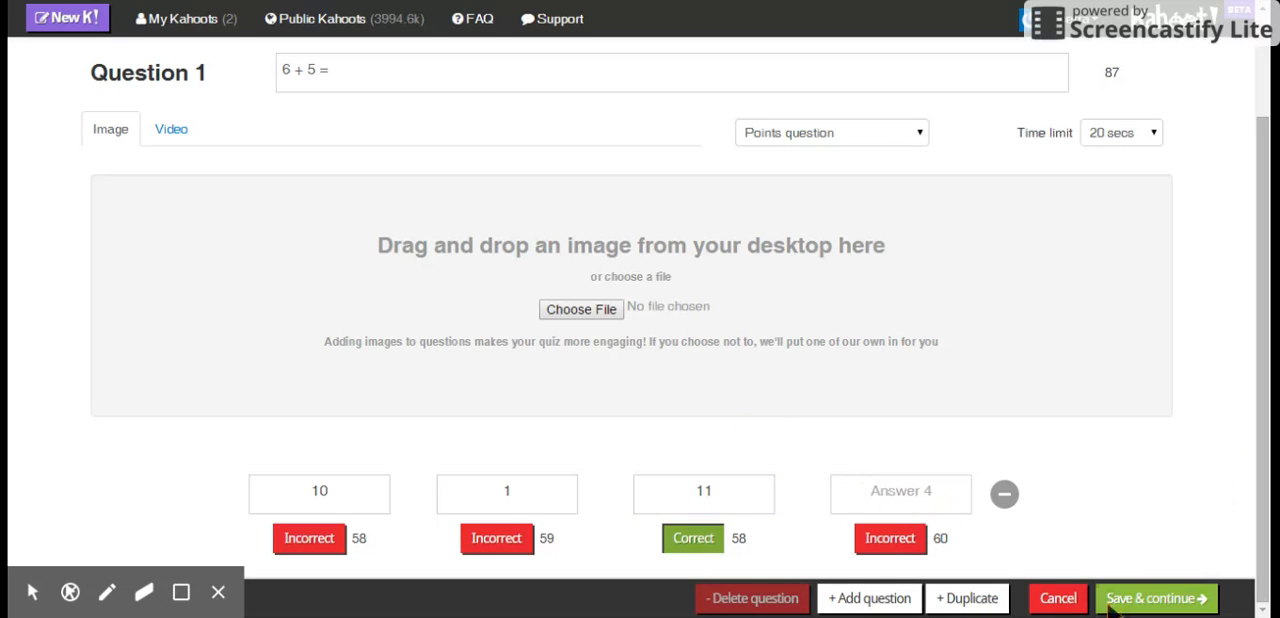
# - Add a second question reading "7 + ___= 11" with a 30-second time limit
pyautogui.click(868, 598)
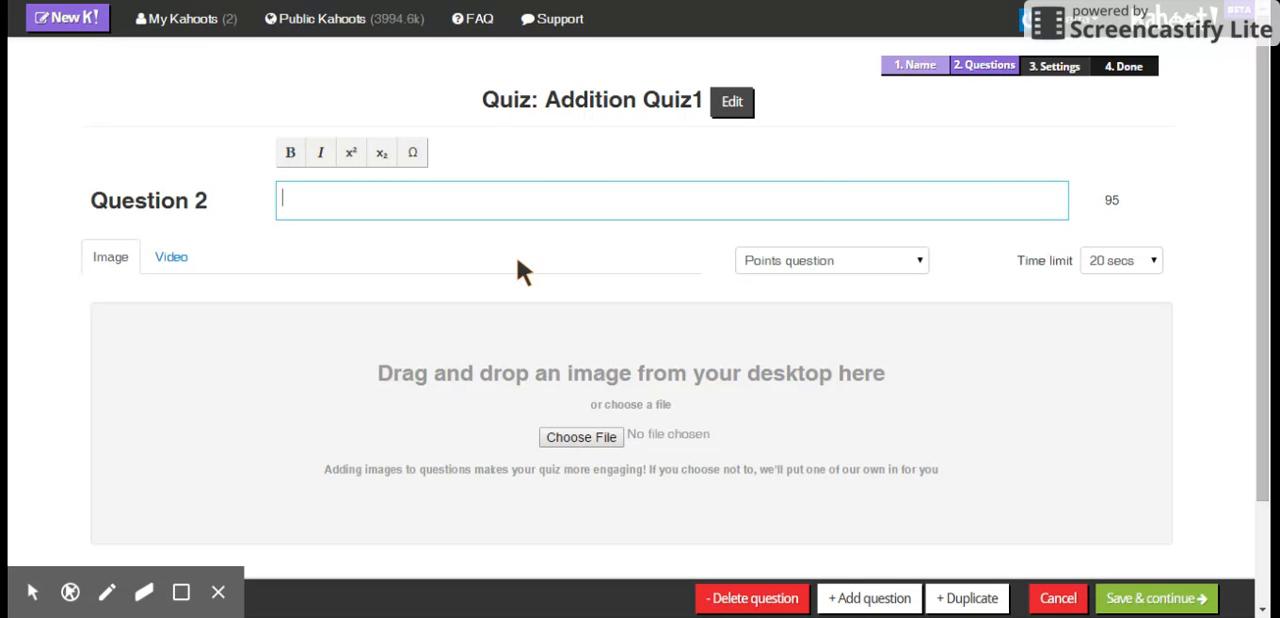
pyautogui.write('7 + ___= 11')
pyautogui.click(1122, 260)
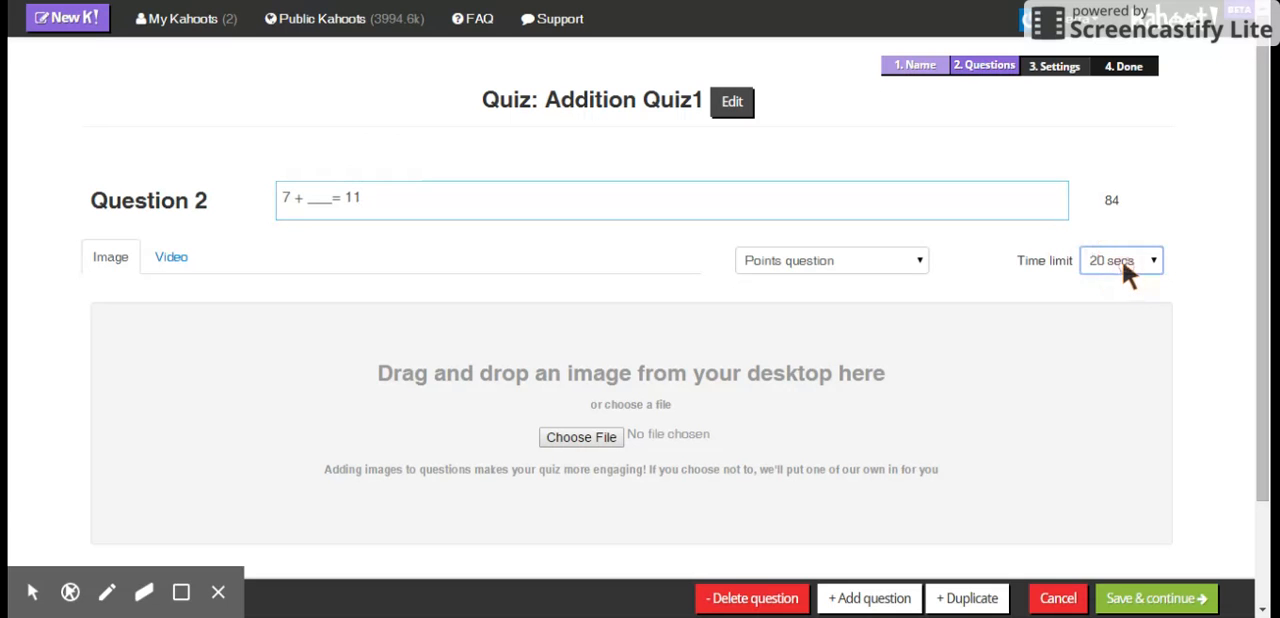
pyautogui.click(1118, 326)
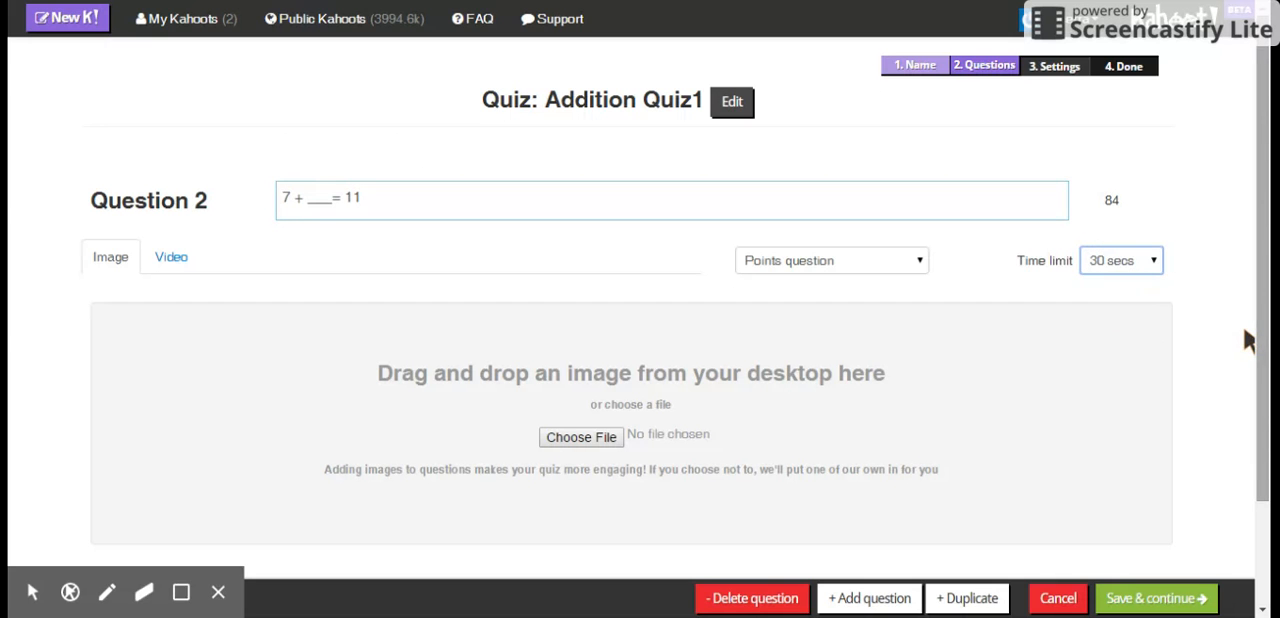
# - Give question 2 the answers 7, 4 and 3, mark 4 as correct, and save the questions
pyautogui.scroll(-3, 1248, 340)
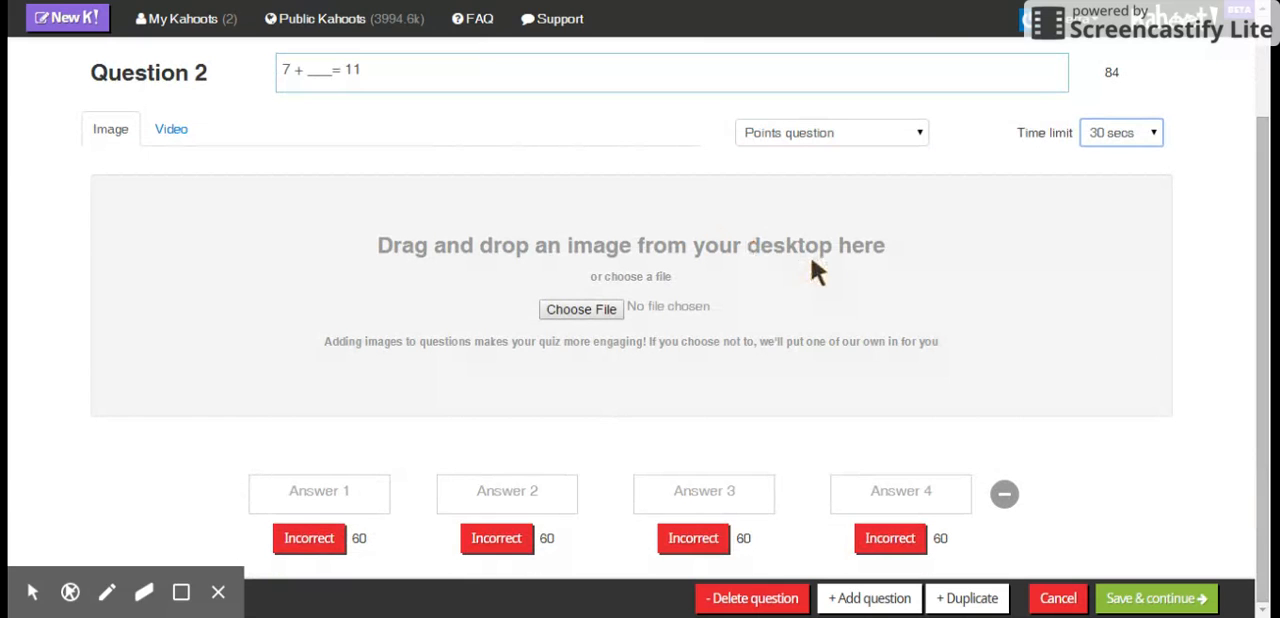
pyautogui.click(318, 493)
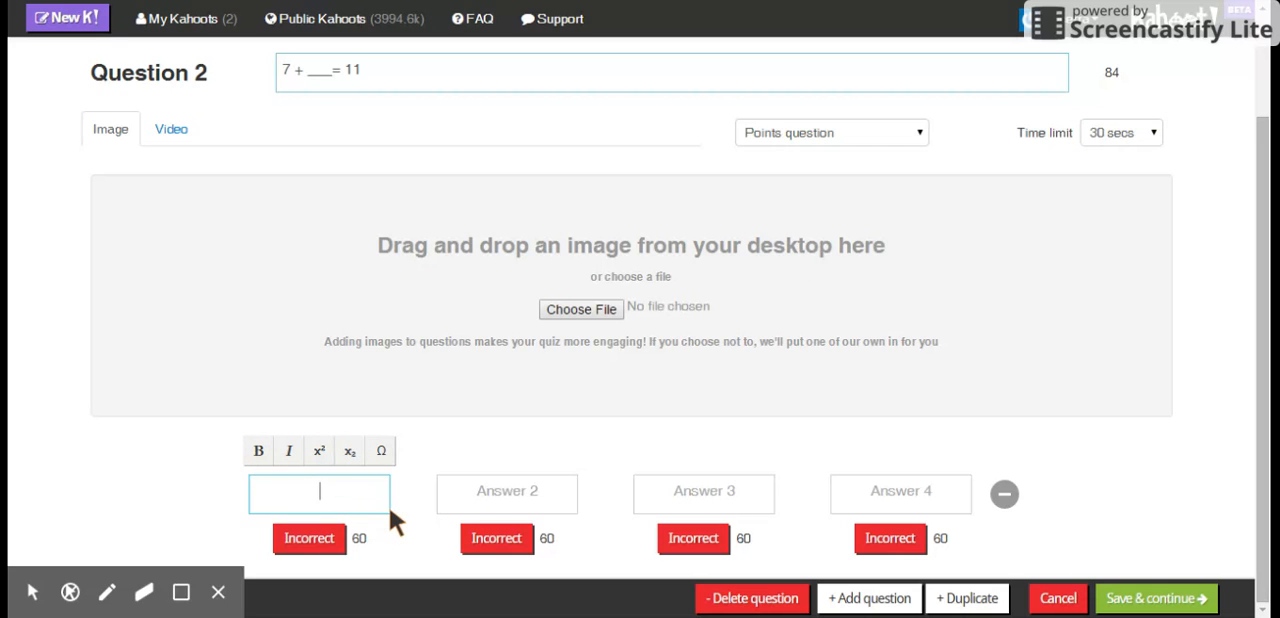
pyautogui.write('7')
pyautogui.click(499, 482)
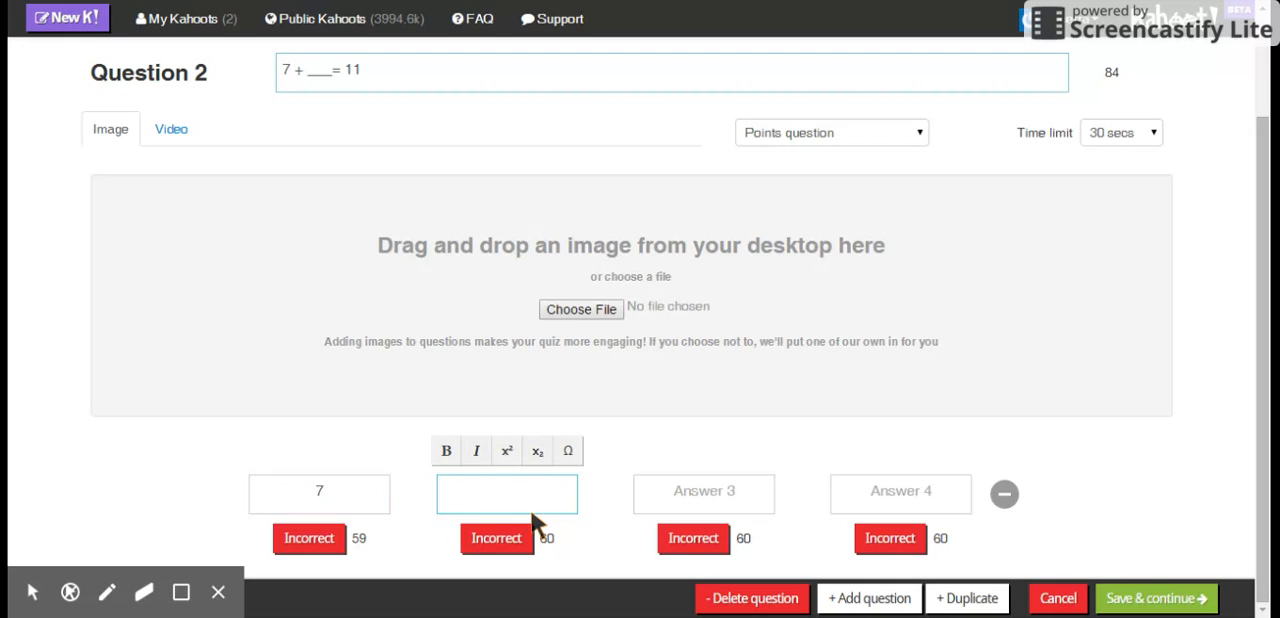
pyautogui.write('4')
pyautogui.click(671, 486)
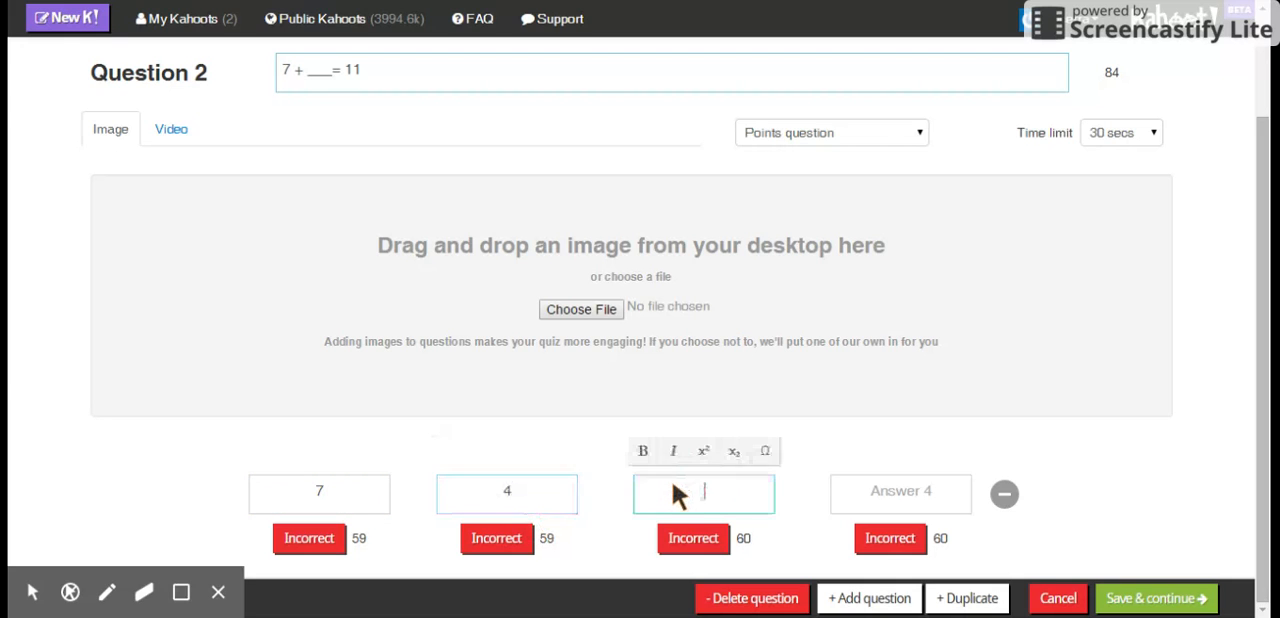
pyautogui.write('2')
pyautogui.press('BackSpace')
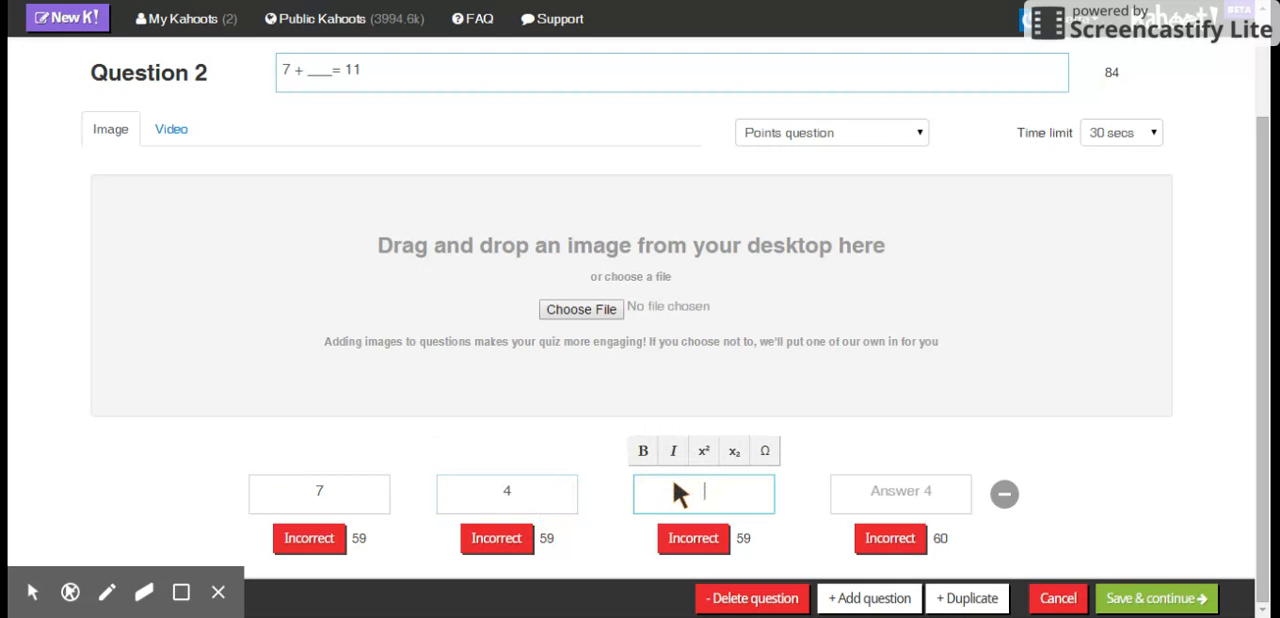
pyautogui.write('3')
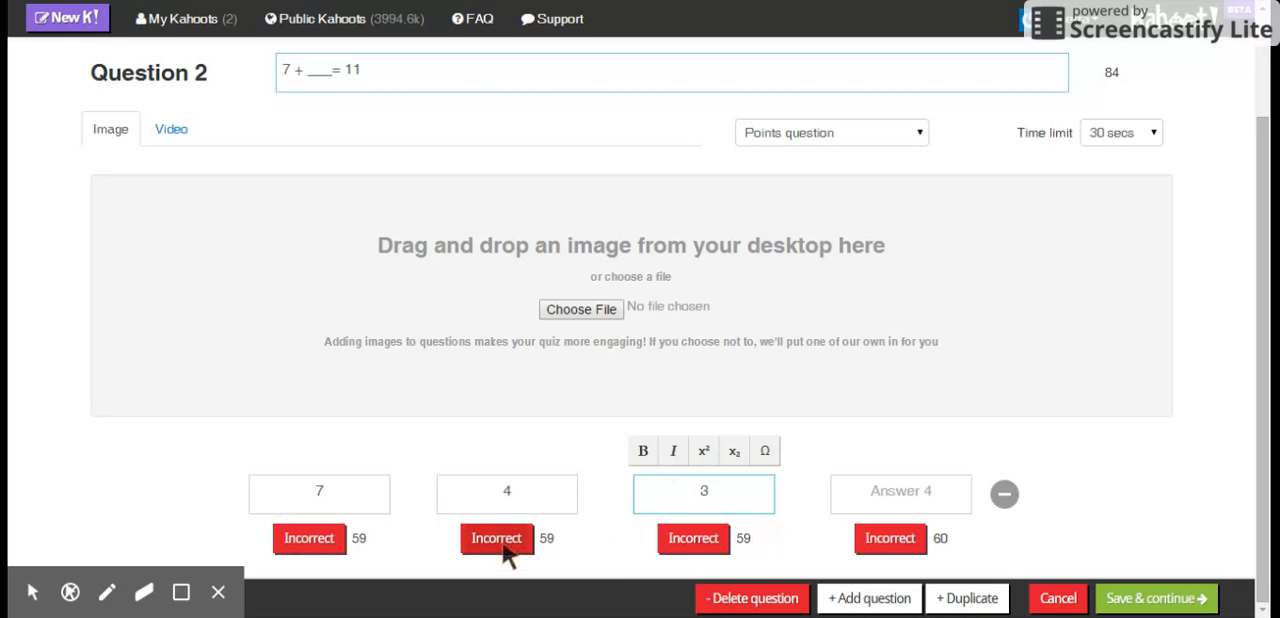
pyautogui.click(504, 550)
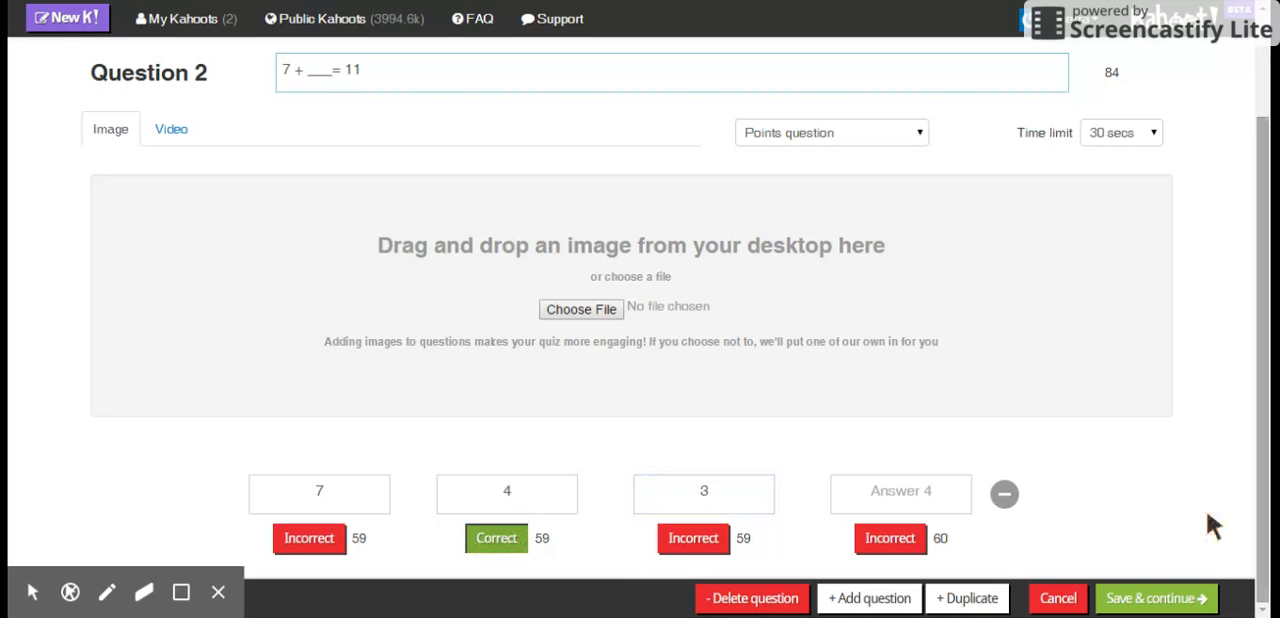
pyautogui.click(1178, 597)
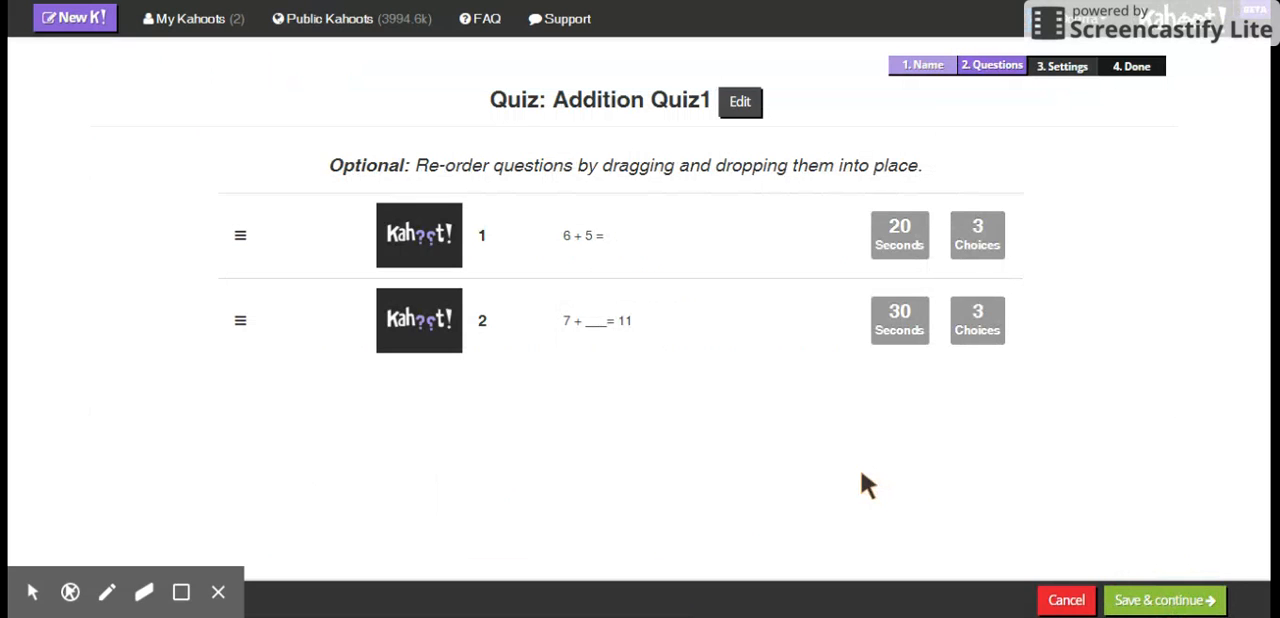
# - Move the "7 + ___= 11" question above "6 + 5 =" and restore the original order
pyautogui.click(445, 316)
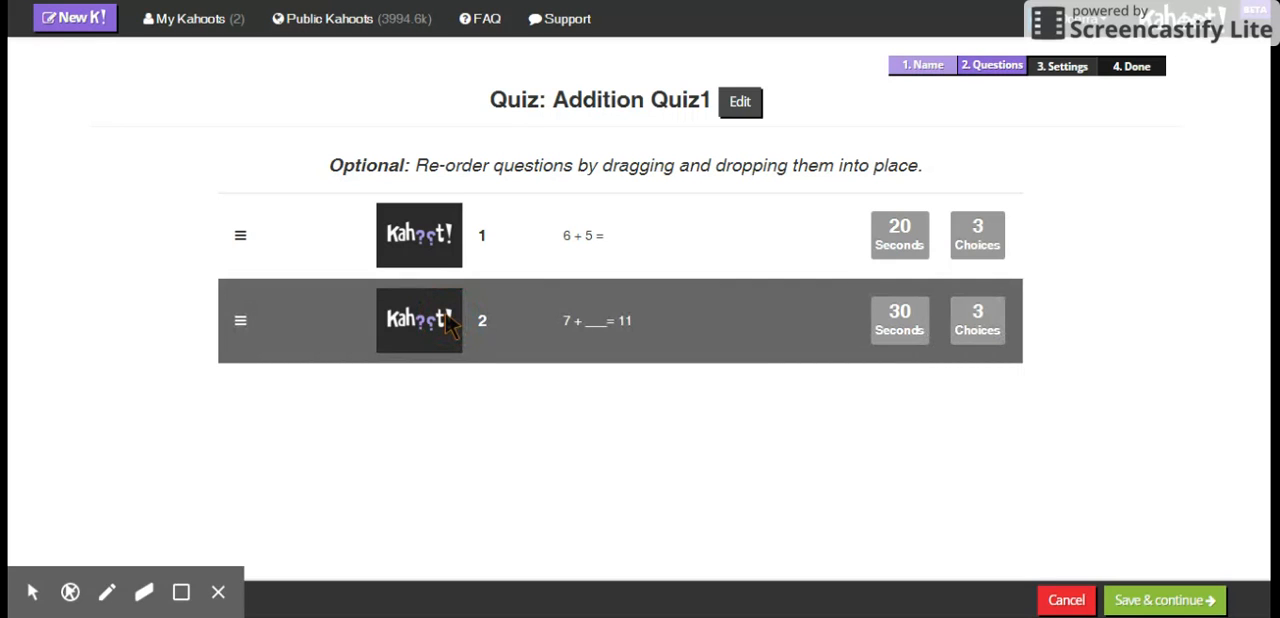
pyautogui.moveTo(447, 318); pyautogui.dragTo(448, 250)
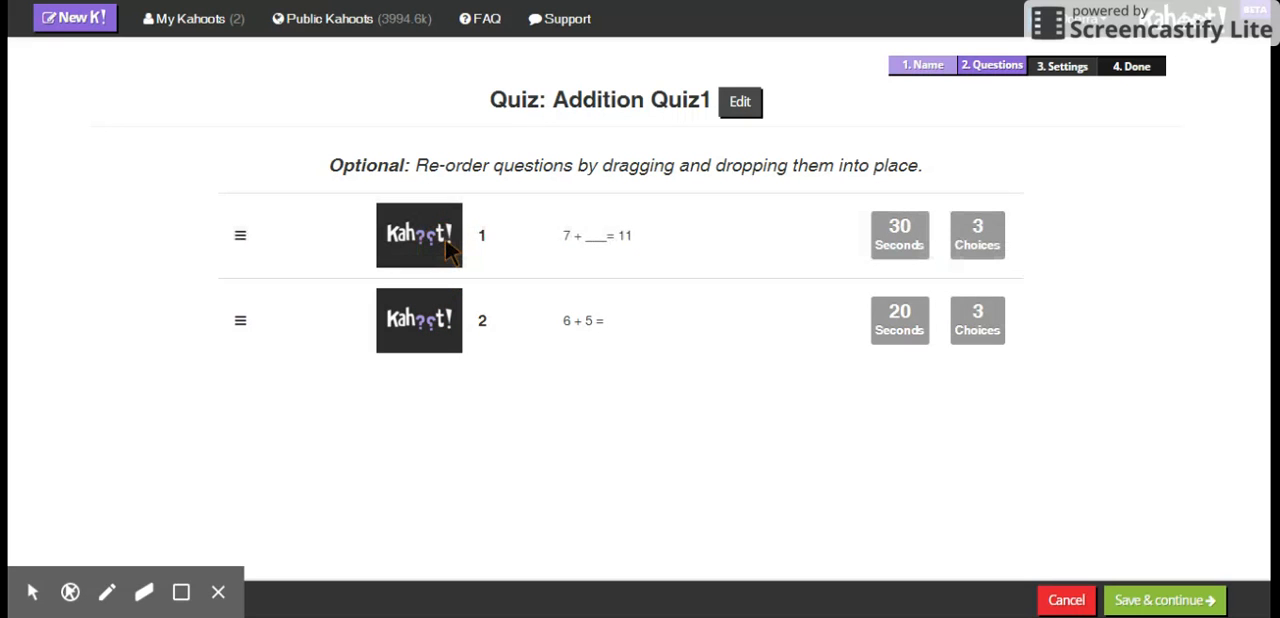
pyautogui.moveTo(447, 250); pyautogui.dragTo(443, 318)
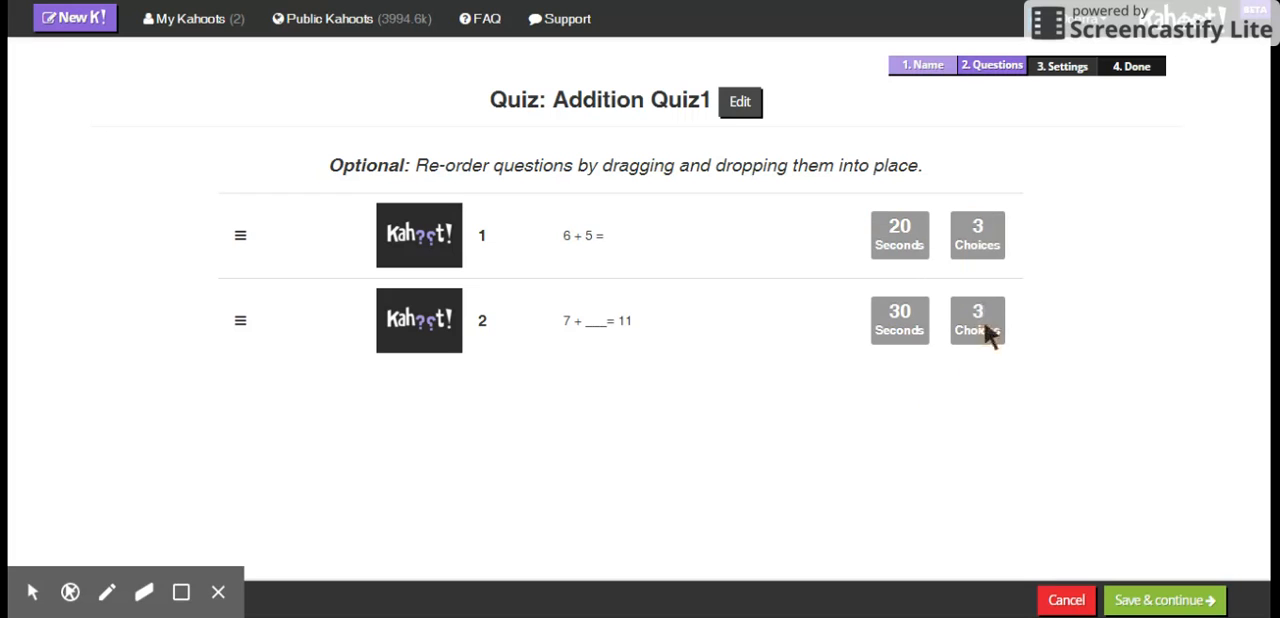
# - Save the question order and set the quiz to Private privacy, School audience and Beginner difficulty
pyautogui.click(1176, 604)
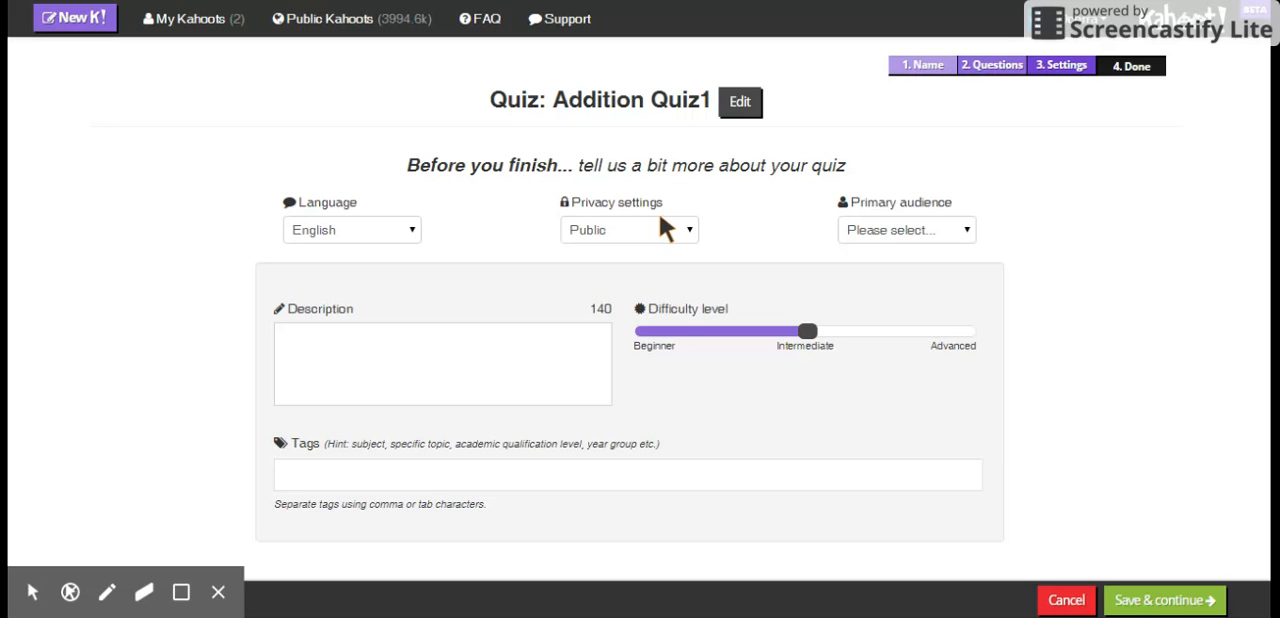
pyautogui.click(692, 236)
pyautogui.click(646, 256)
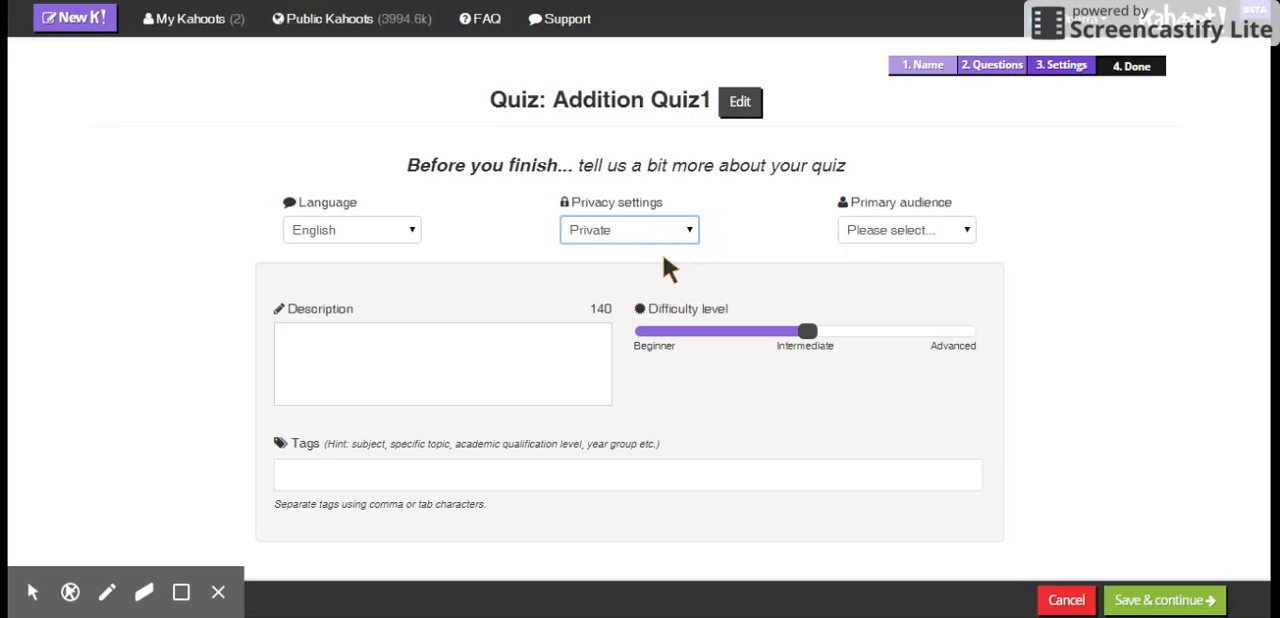
pyautogui.click(965, 228)
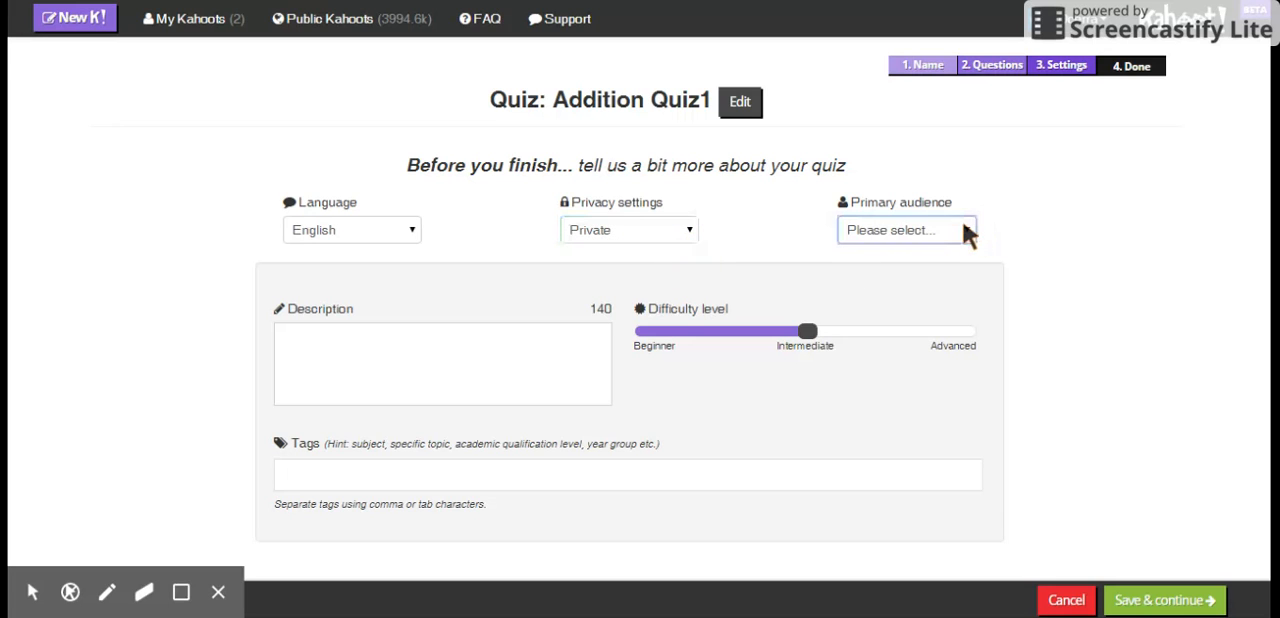
pyautogui.click(957, 240)
pyautogui.moveTo(807, 334); pyautogui.dragTo(645, 340)
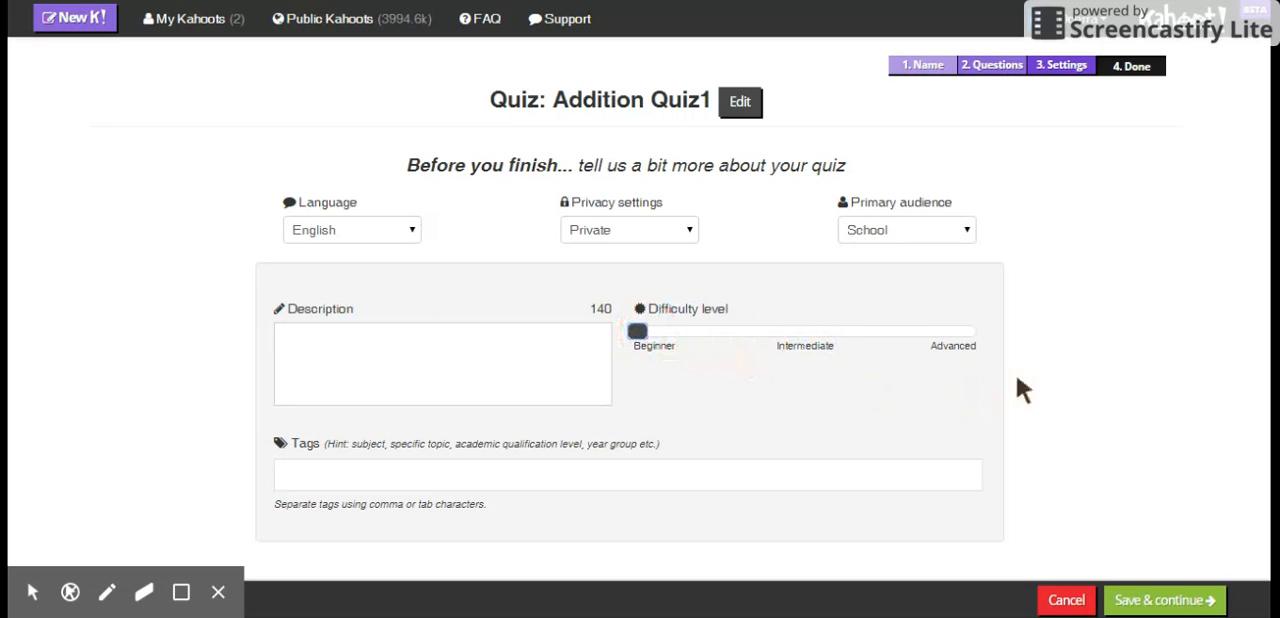
pyautogui.click(1225, 360)
# - Enter 1.o.a.a.2 in the quiz's tags
pyautogui.click(377, 468)
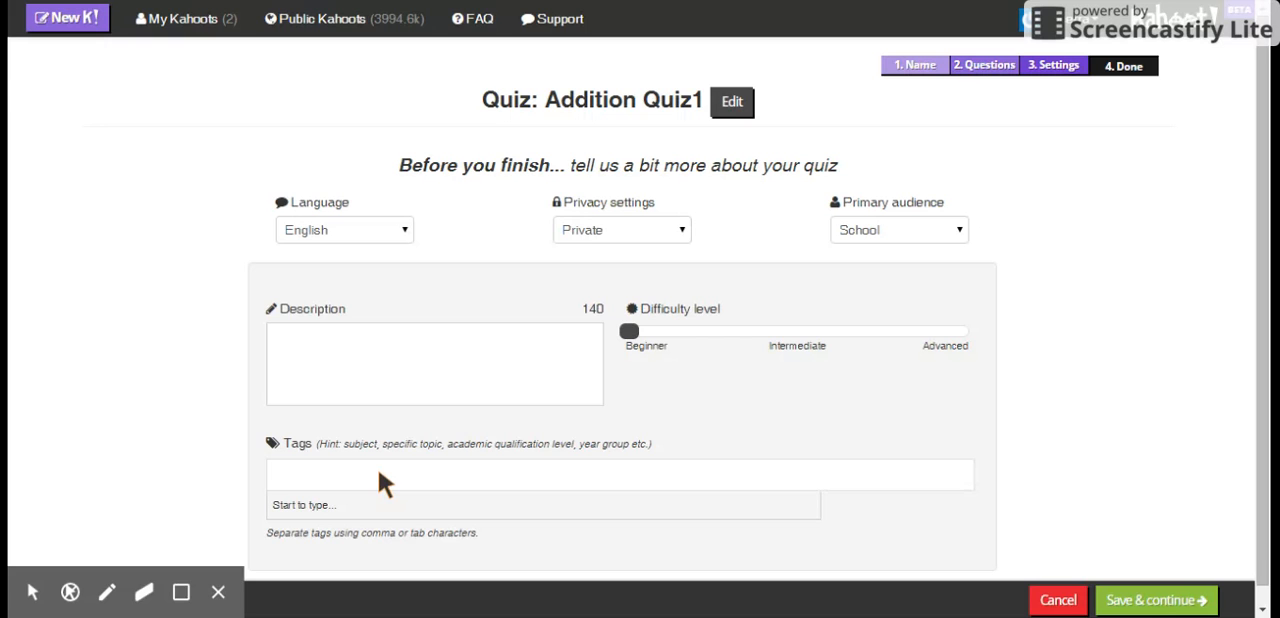
pyautogui.write('1.')
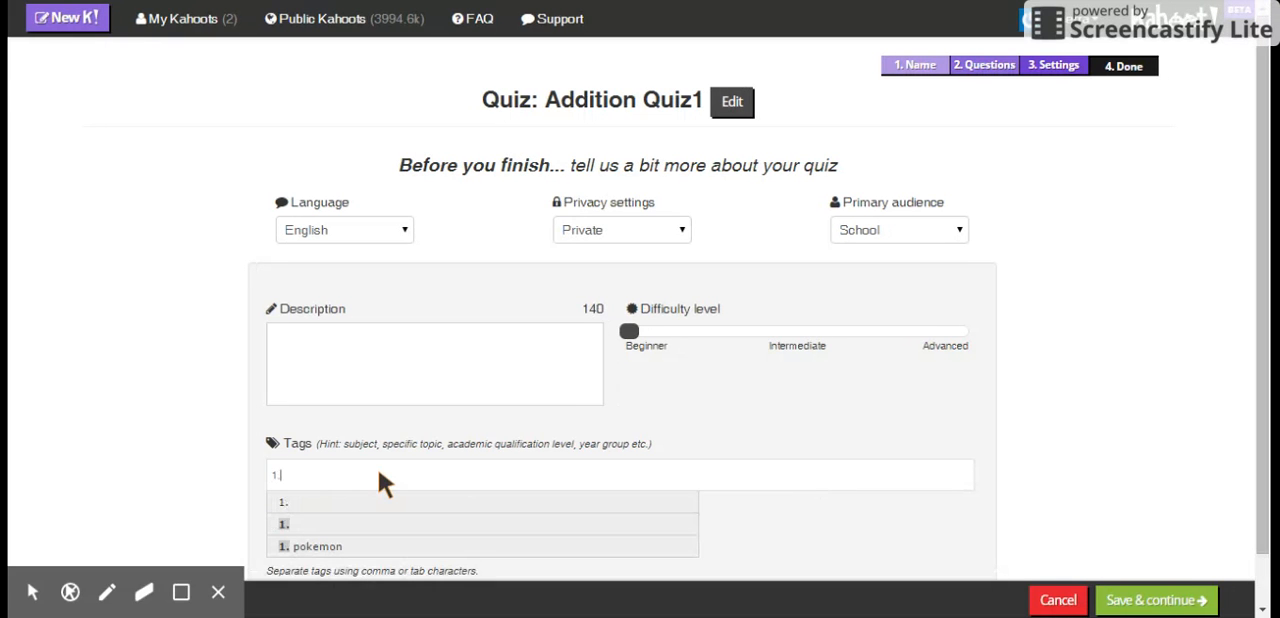
pyautogui.write('o')
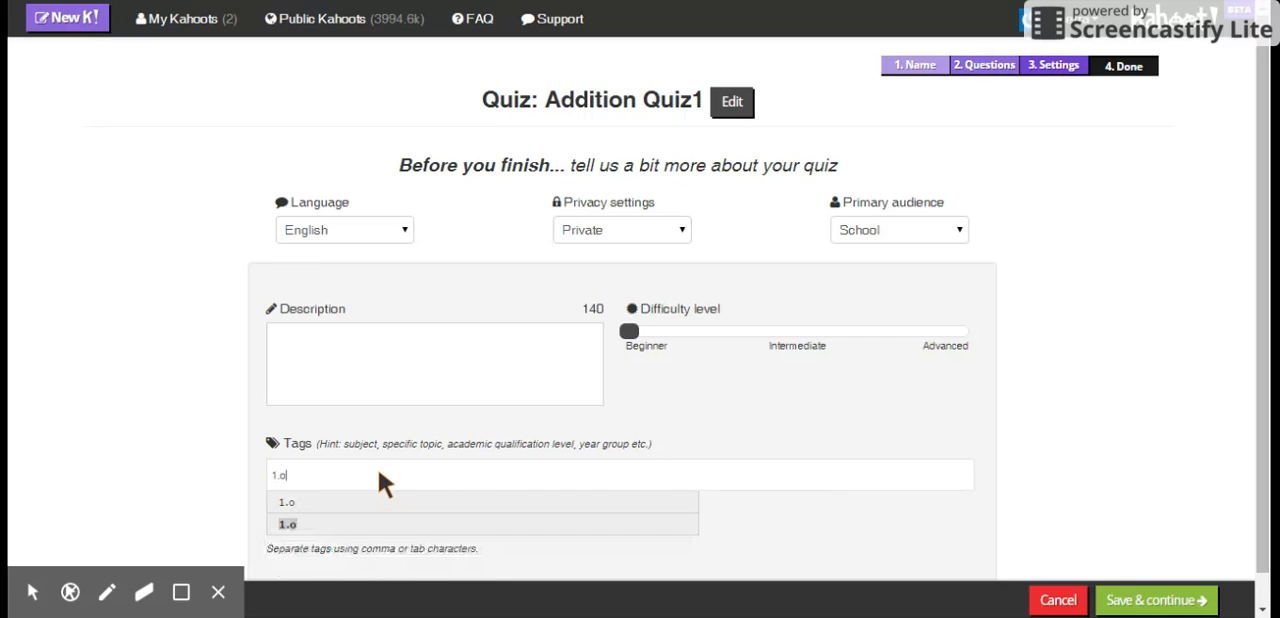
pyautogui.write('.a')
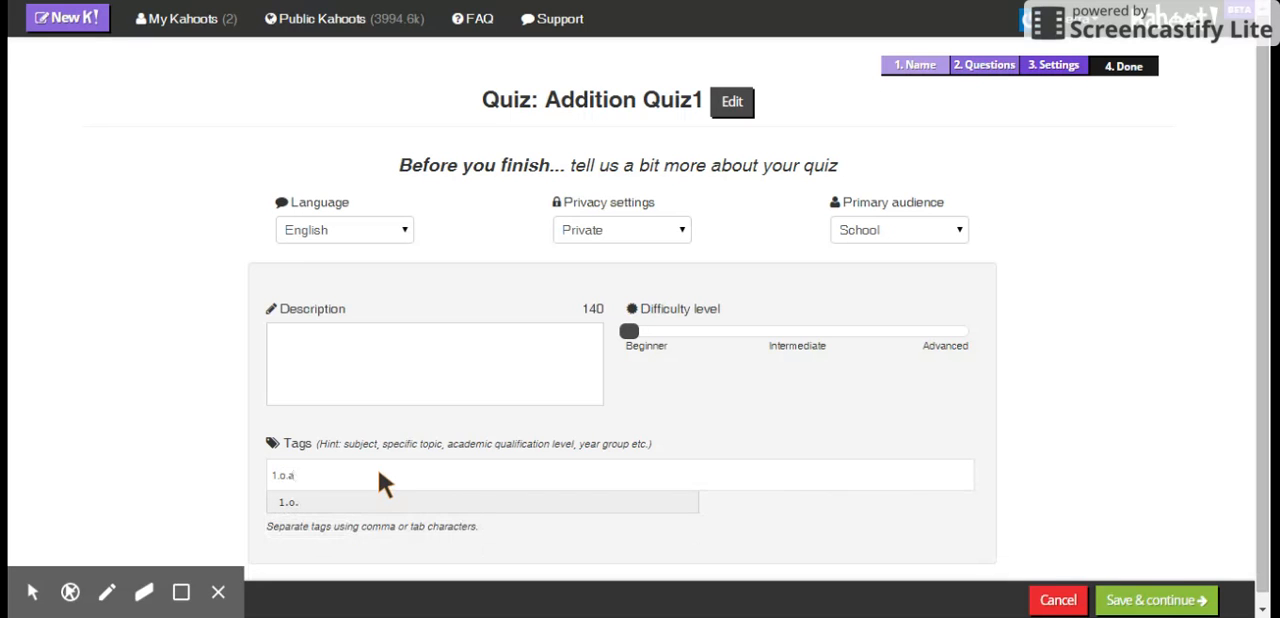
pyautogui.write('.a')
pyautogui.write('.2')
pyautogui.write('Number')
pyautogui.press('BackSpace')
pyautogui.press('BackSpace')
pyautogui.press('BackSpace')
pyautogui.press('BackSpace')
pyautogui.press('BackSpace')
pyautogui.press('BackSpace')
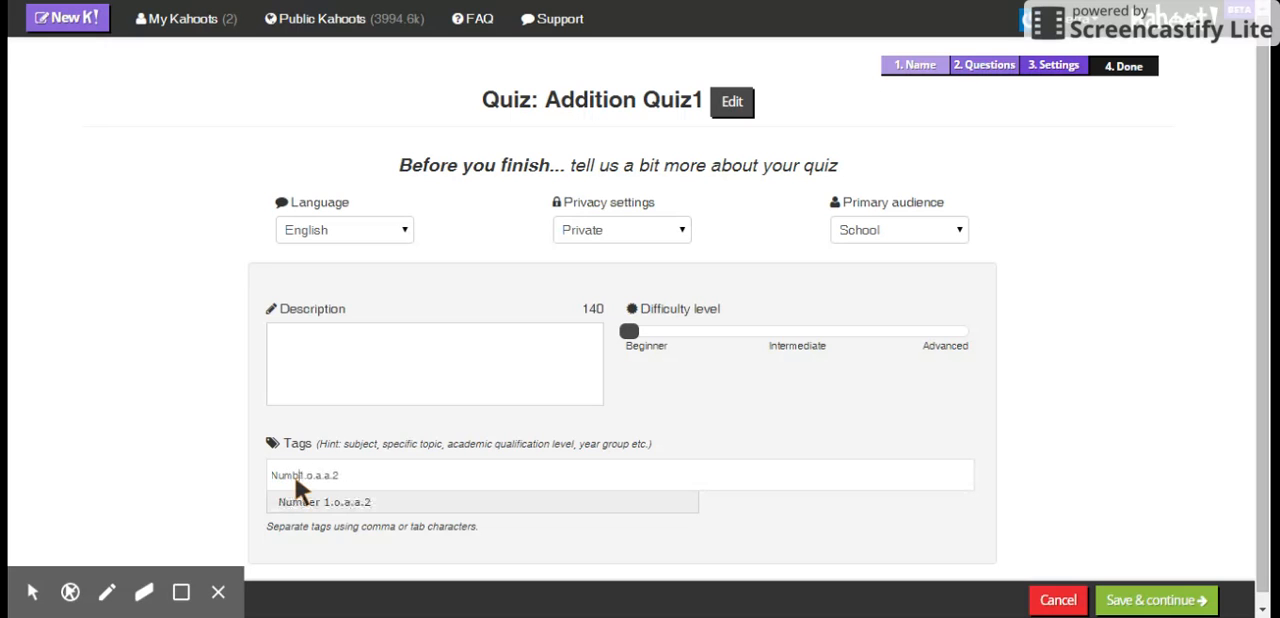
pyautogui.press('BackSpace')
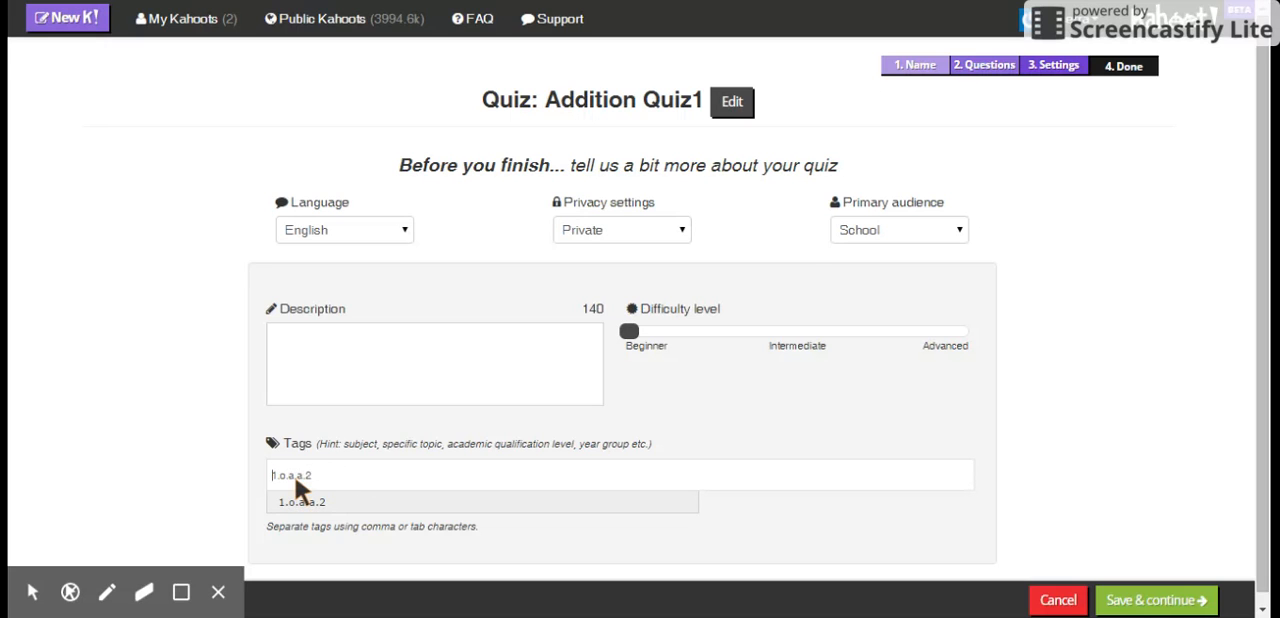
# - Add "Operations & Algebraic Thinking" in front of 1.o.a.a.2 in the quiz's tags
pyautogui.write('Operations & Algebraci')
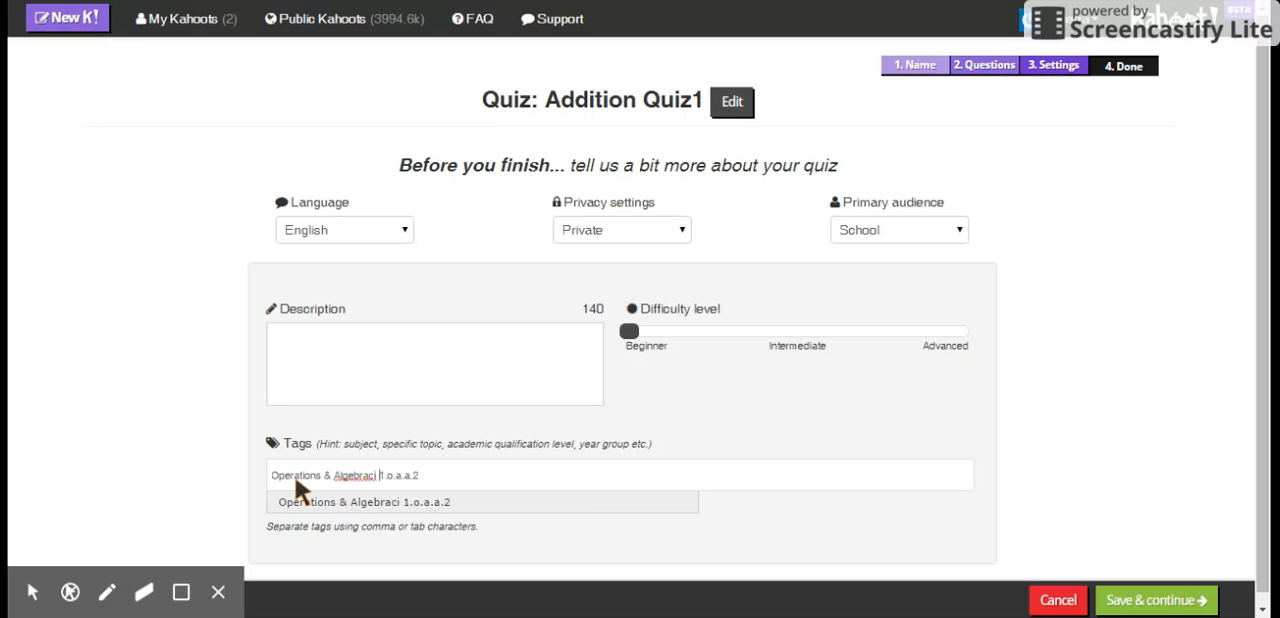
pyautogui.press('BackSpace')
pyautogui.press('BackSpace')
pyautogui.press('BackSpace')
pyautogui.write('ic Thinking')
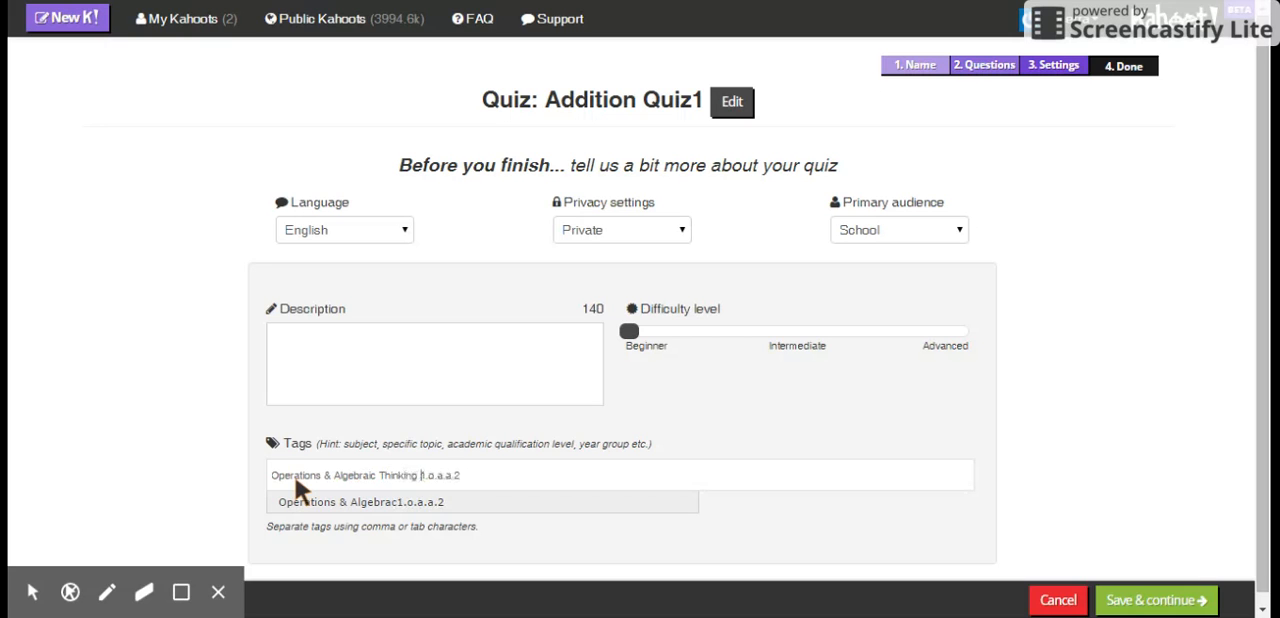
# - Save the quiz's settings and finish the quiz without a cover image or lobby video
pyautogui.click(1137, 600)
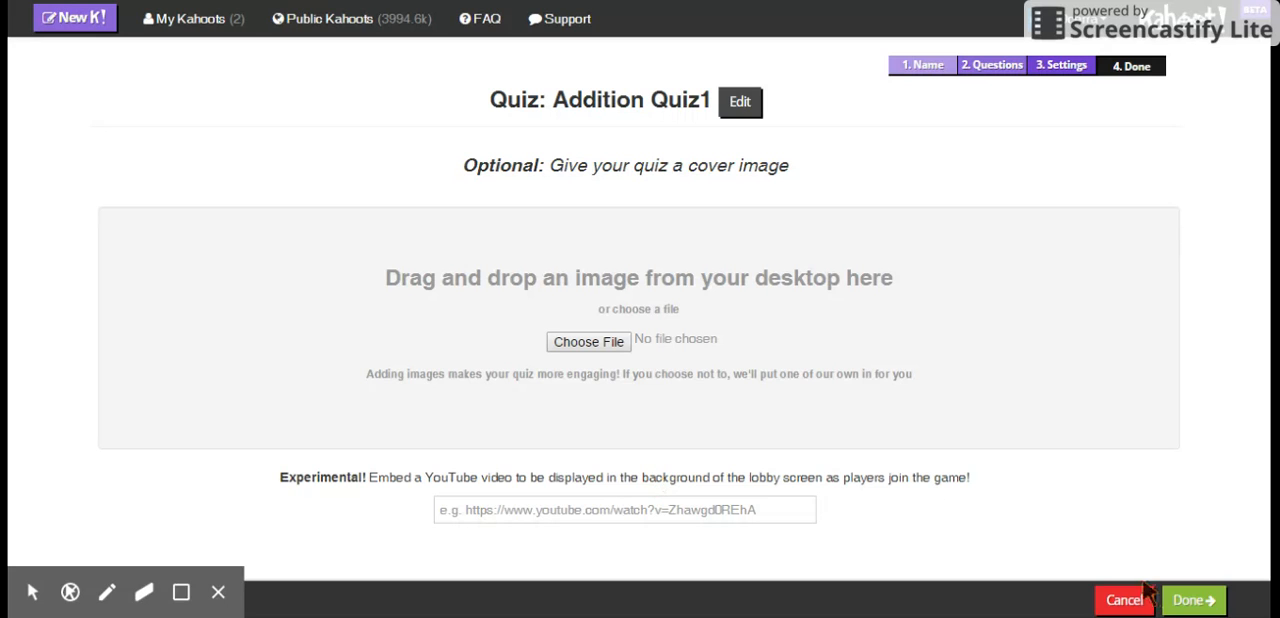
pyautogui.click(1186, 603)
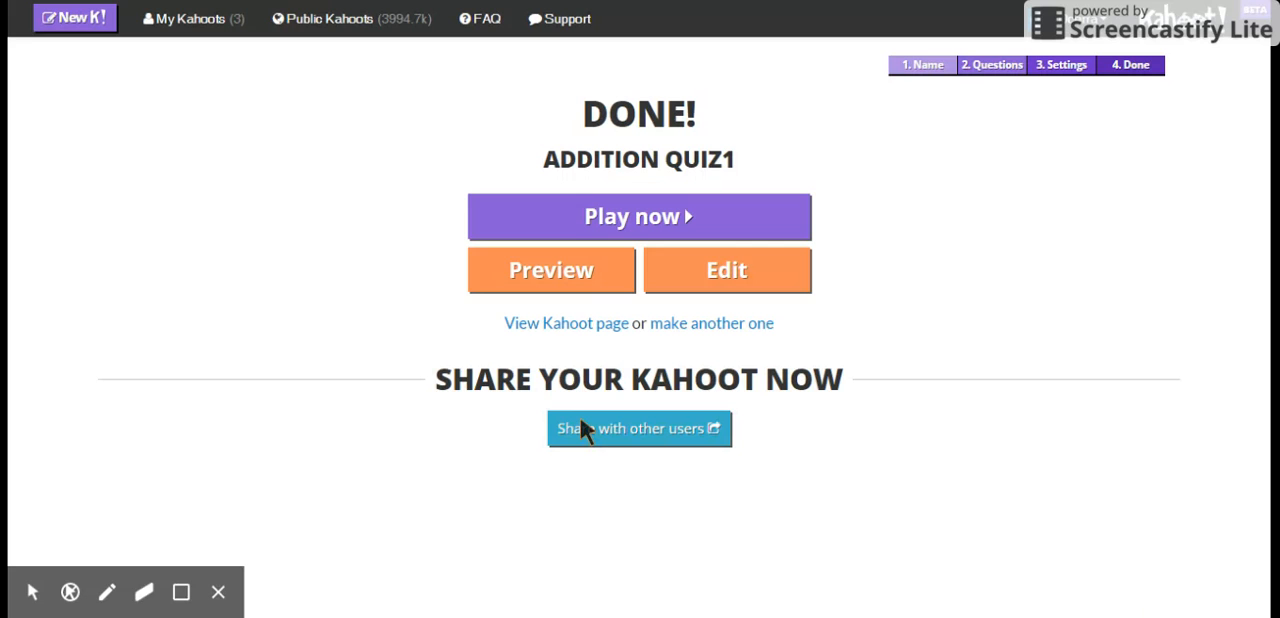
# - Delete the draft version of Addition Quiz 1 from the list of own Kahoots
pyautogui.click(169, 22)
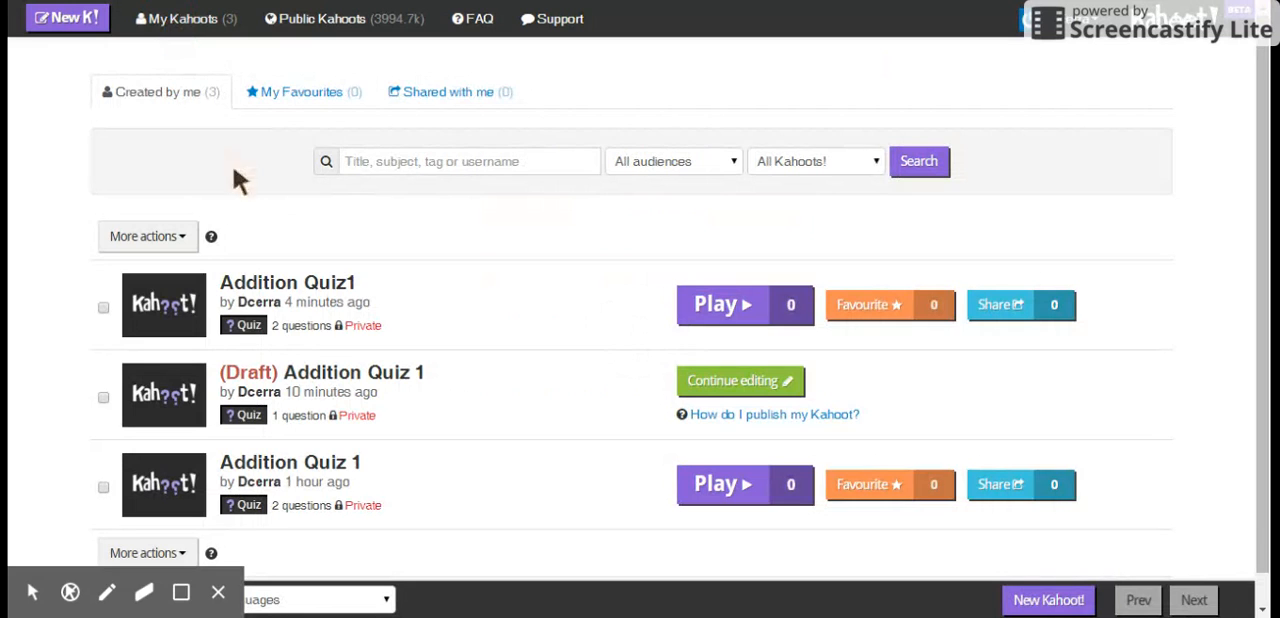
pyautogui.moveTo(280, 286)
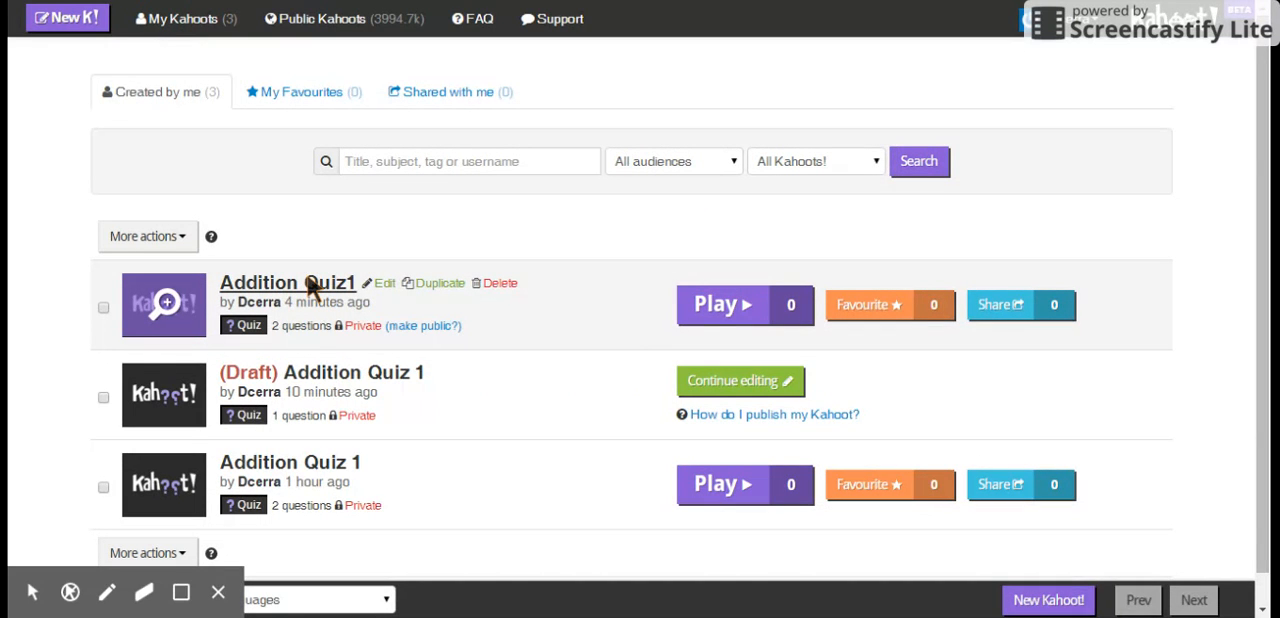
pyautogui.moveTo(303, 392)
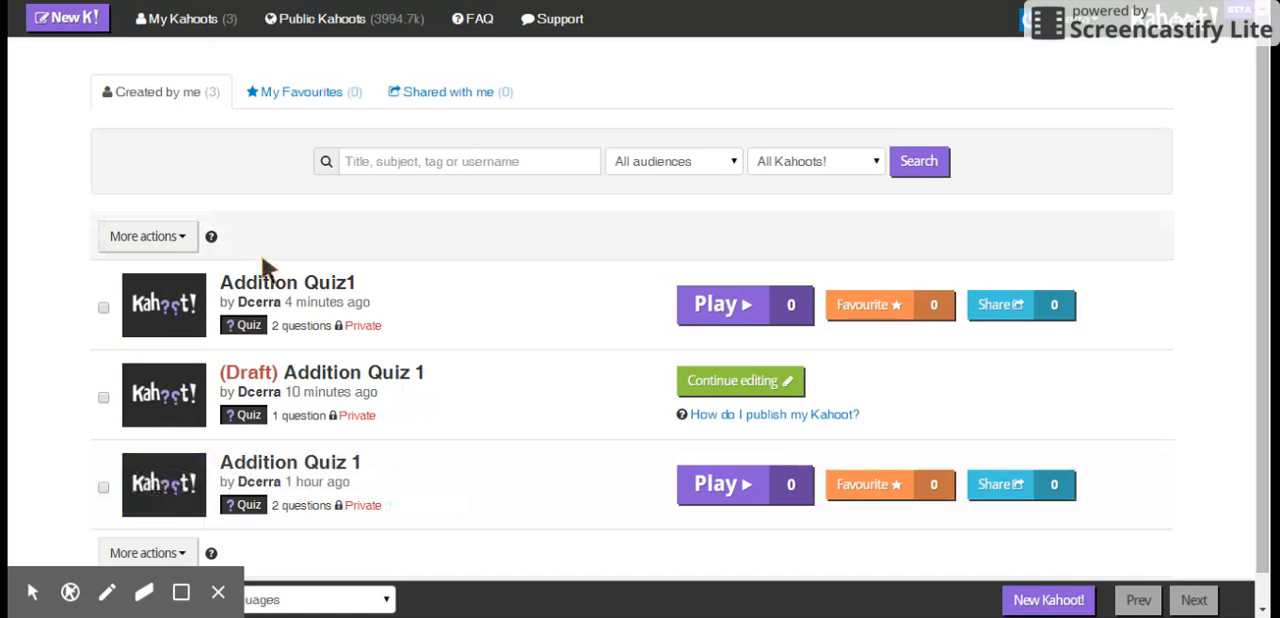
pyautogui.moveTo(470, 280)
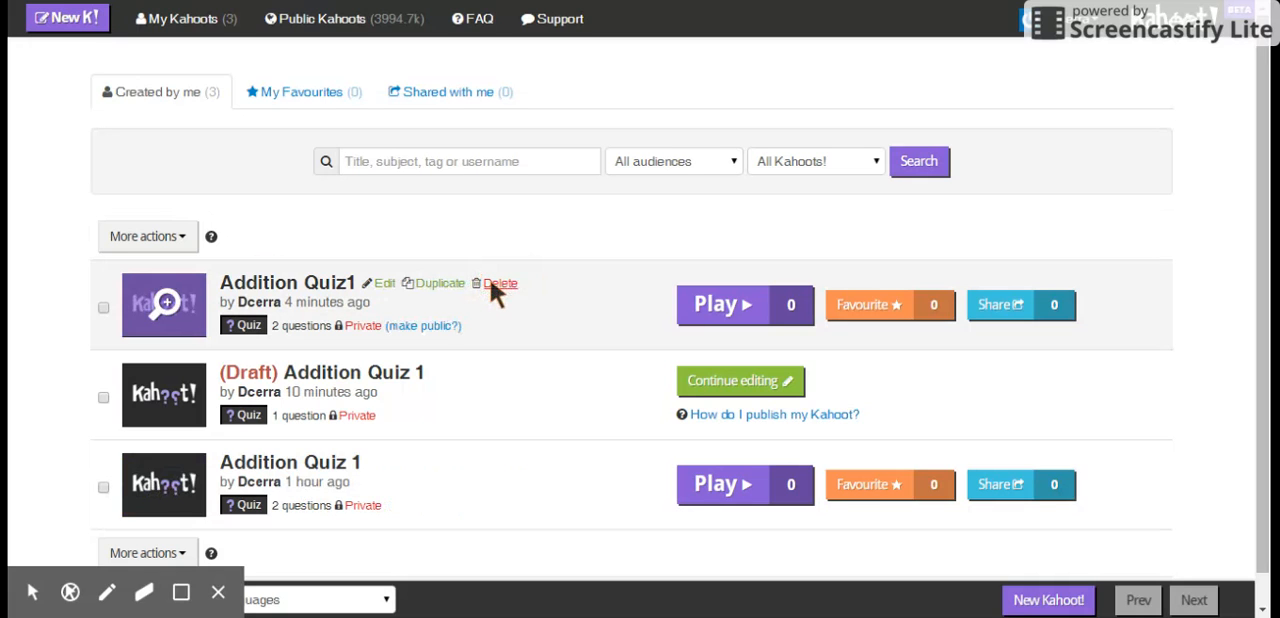
pyautogui.moveTo(452, 368)
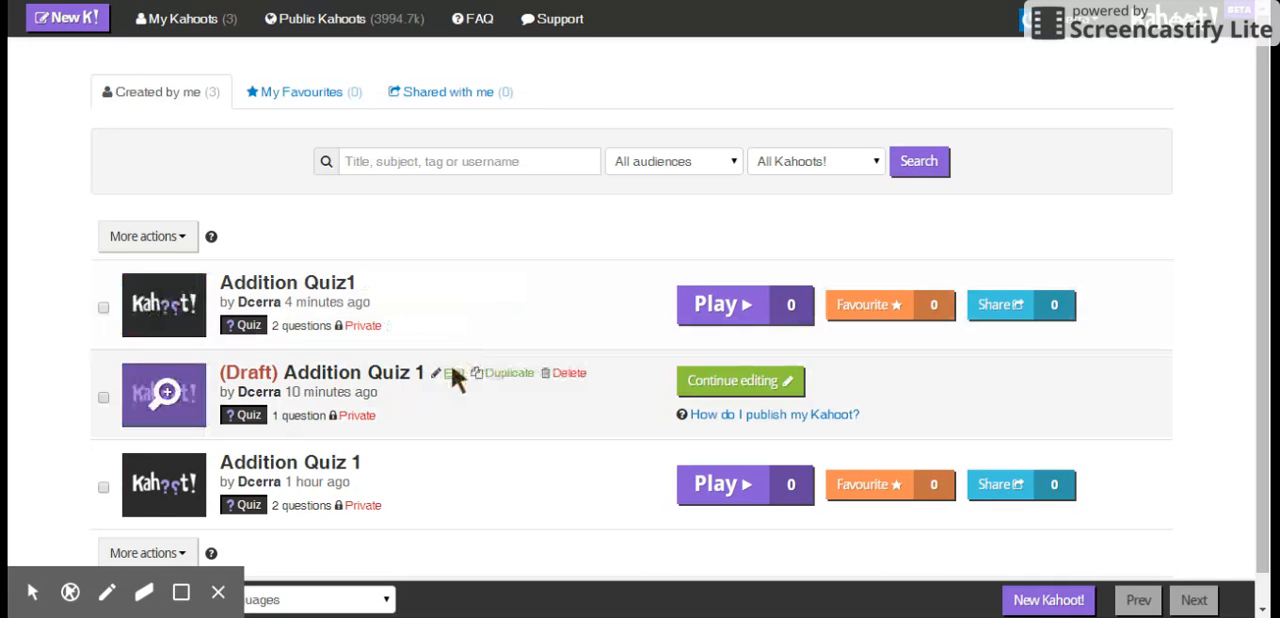
pyautogui.click(563, 372)
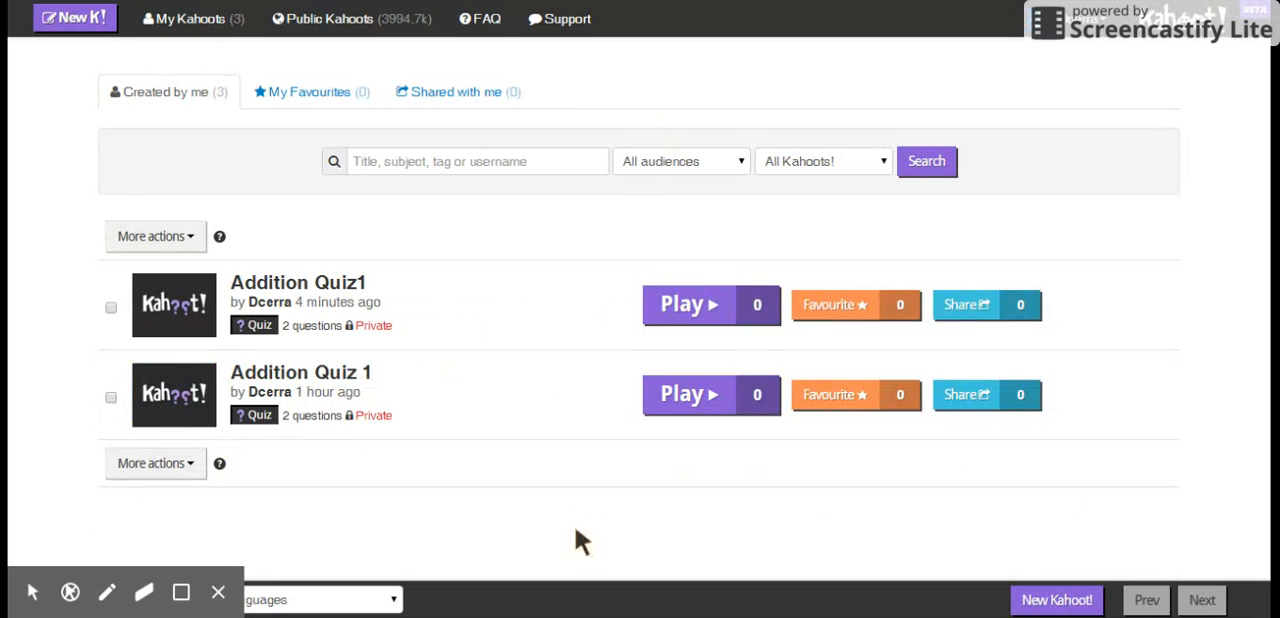
pyautogui.moveTo(538, 345)
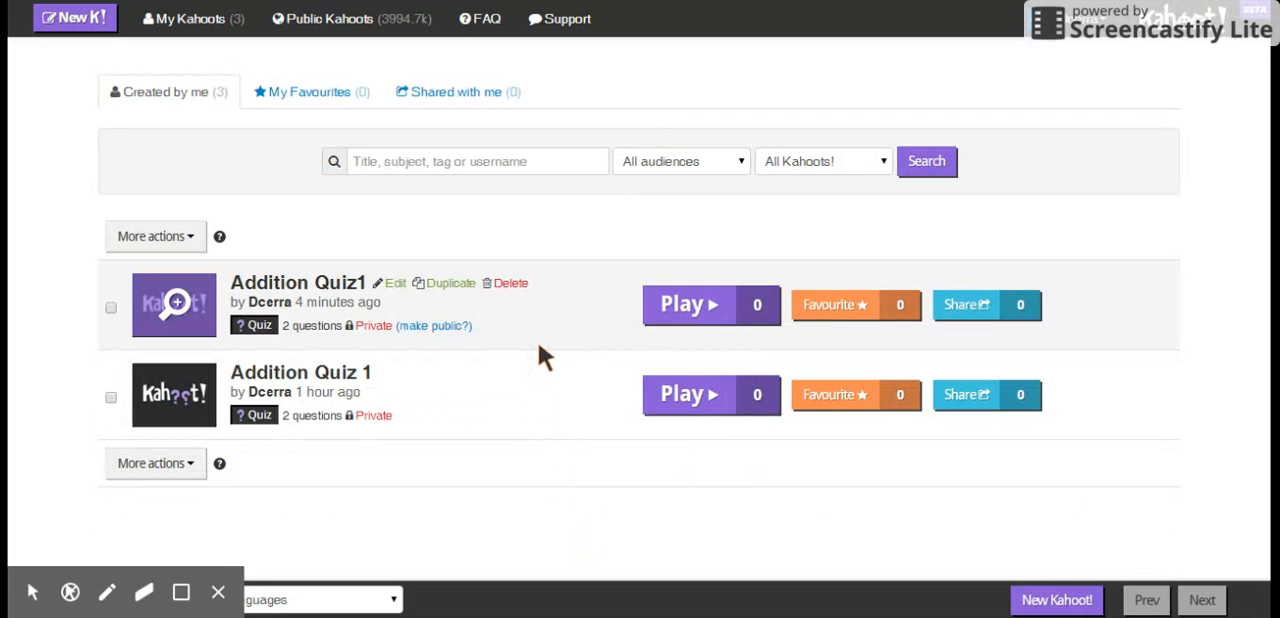